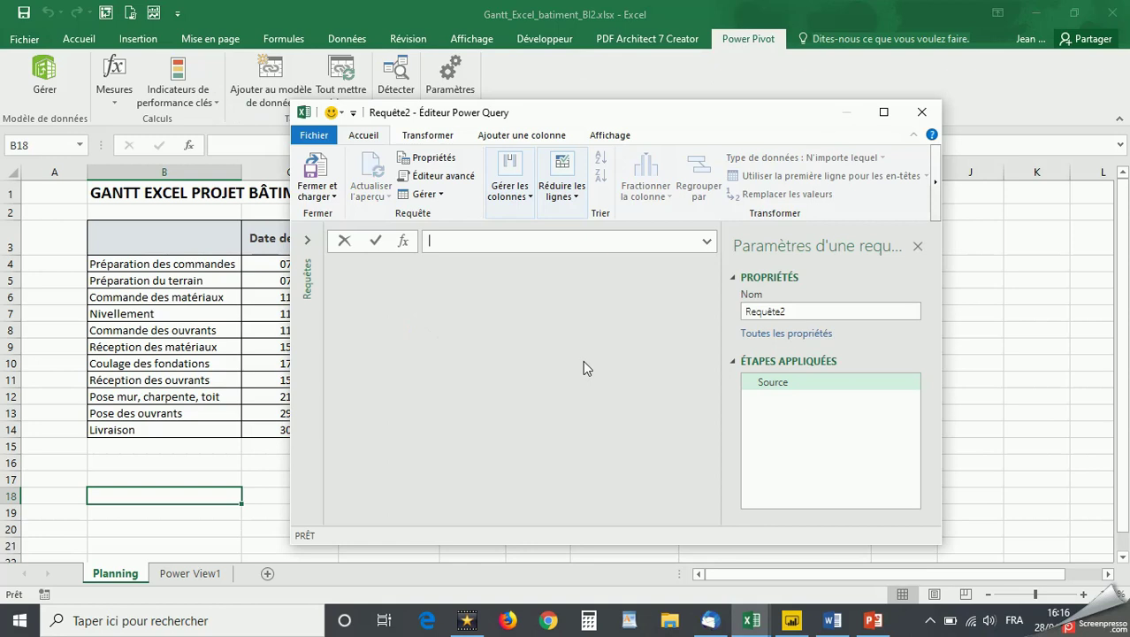
Close the Power Query editor, discarding the changes to Requête2, and show the Power View1 sheet of the workbook.
click(922, 112)
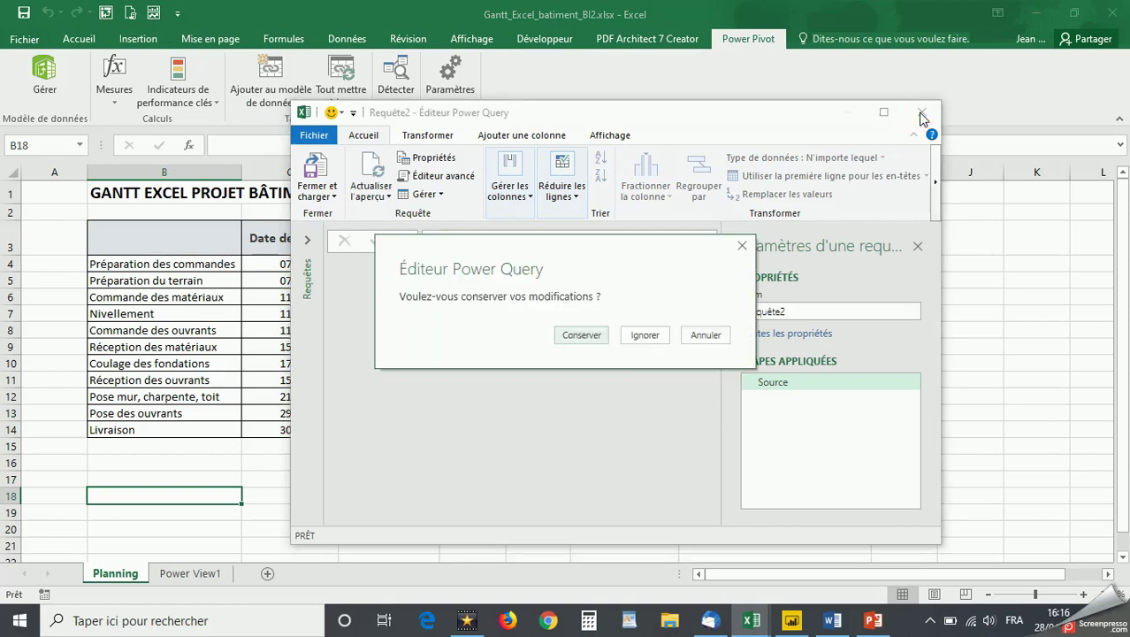
click(645, 334)
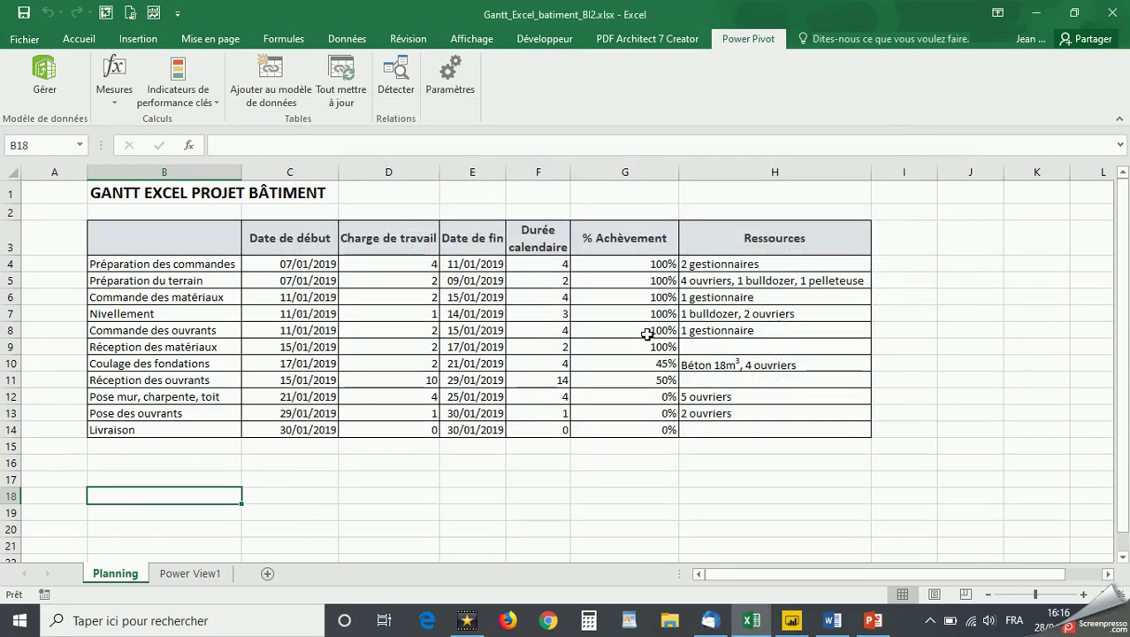
click(200, 576)
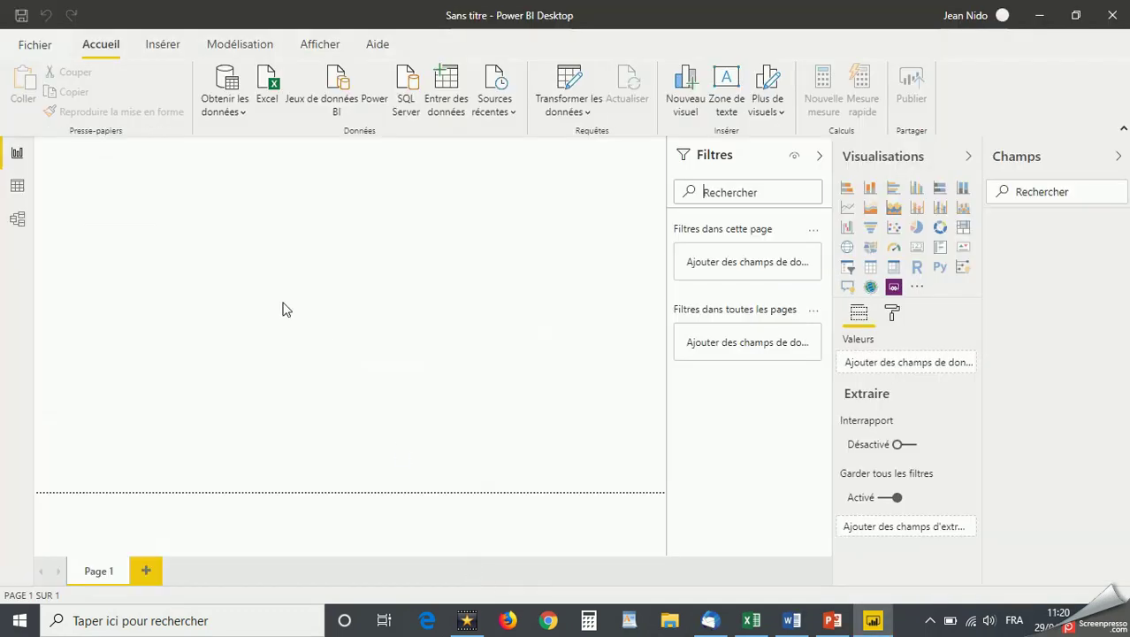
In Power BI Desktop, get data from Gantt_Excel_batiment_BI2.xlsx, select its Planning sheet and open it for data transformation.
click(244, 113)
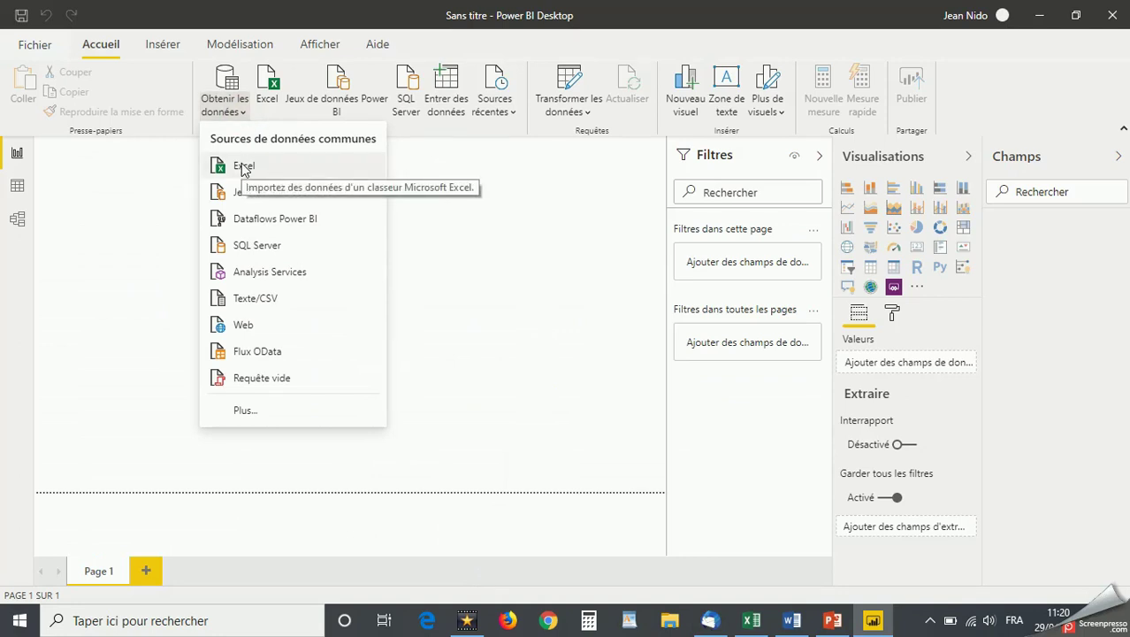
click(242, 167)
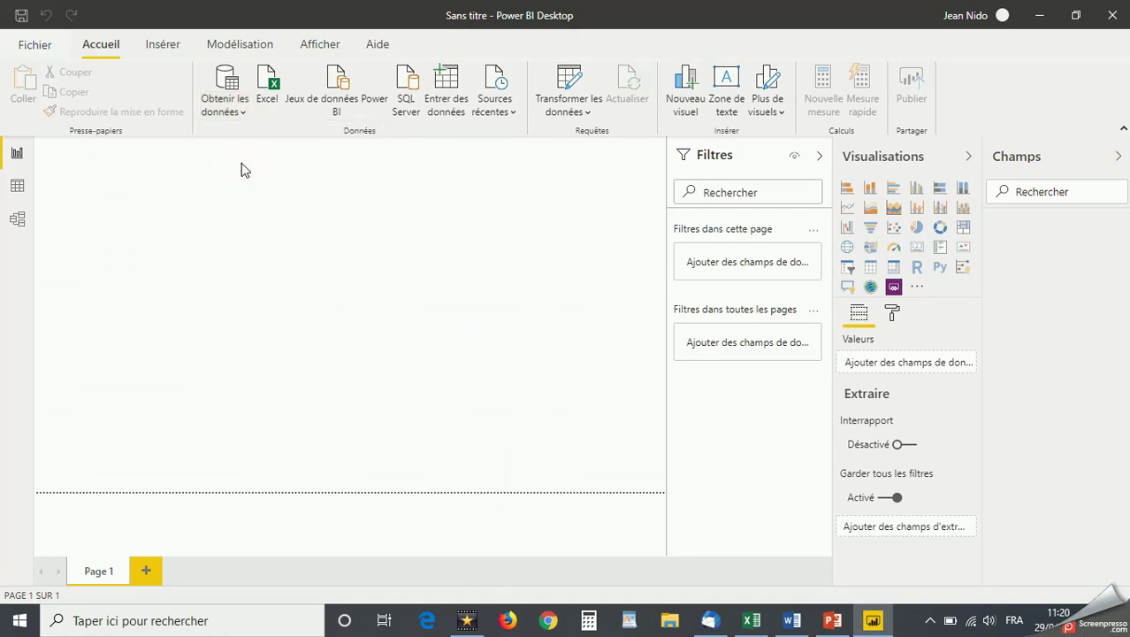
click(241, 160)
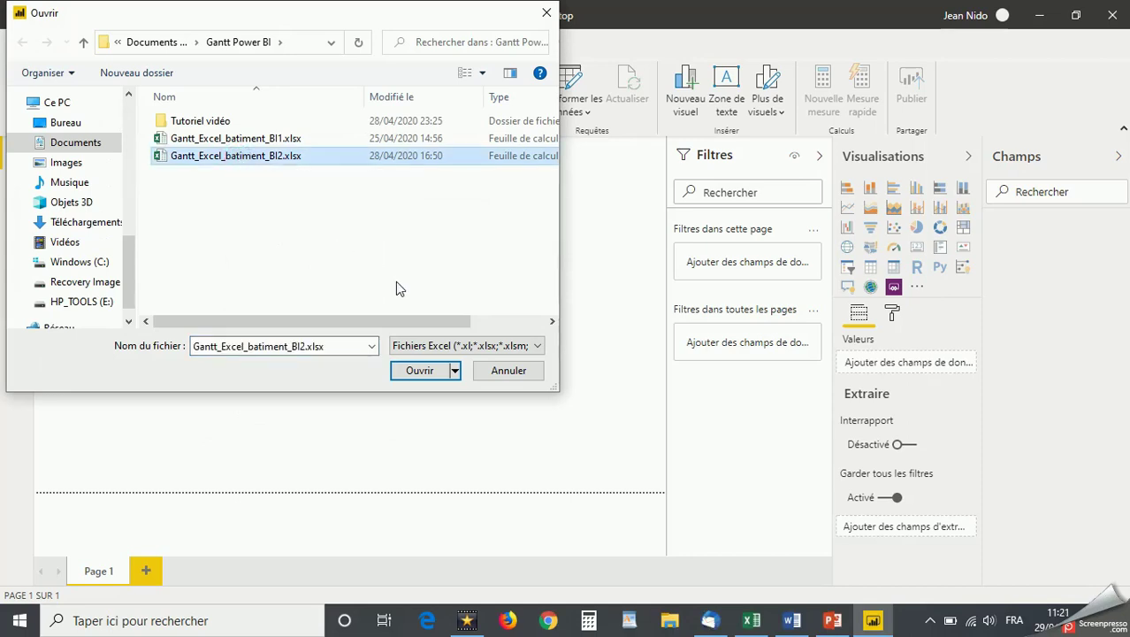
click(420, 370)
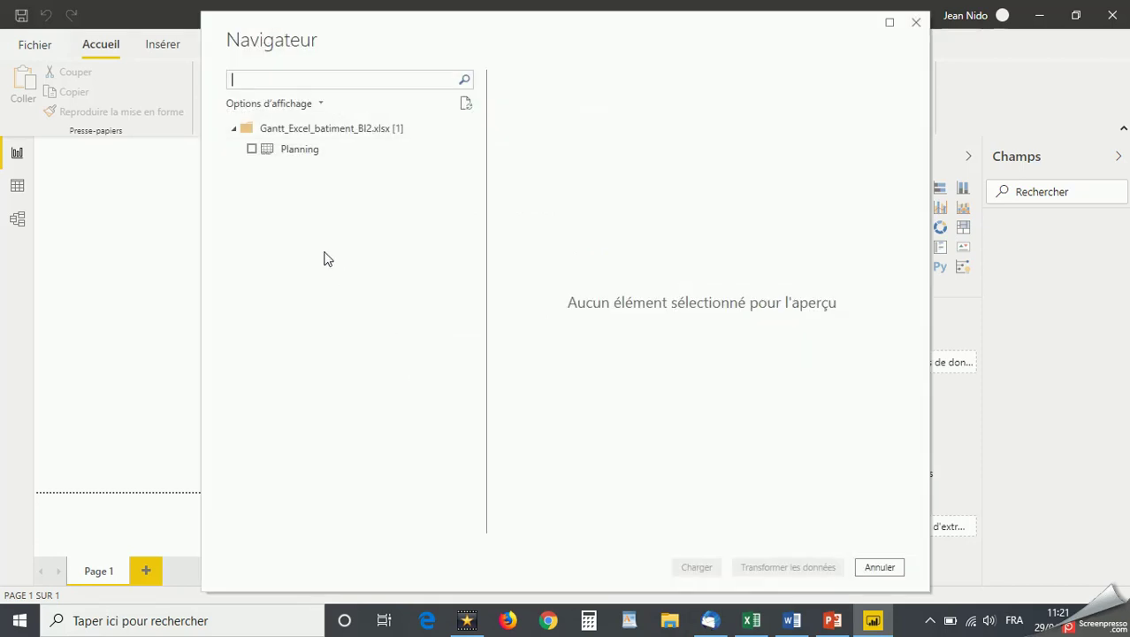
click(252, 150)
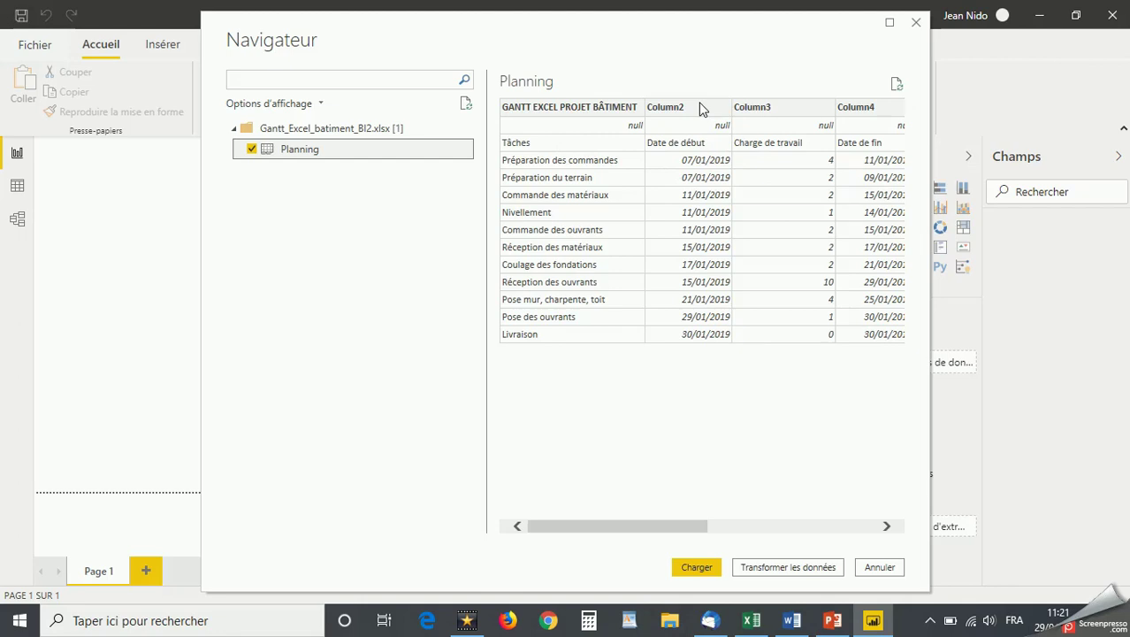
click(796, 573)
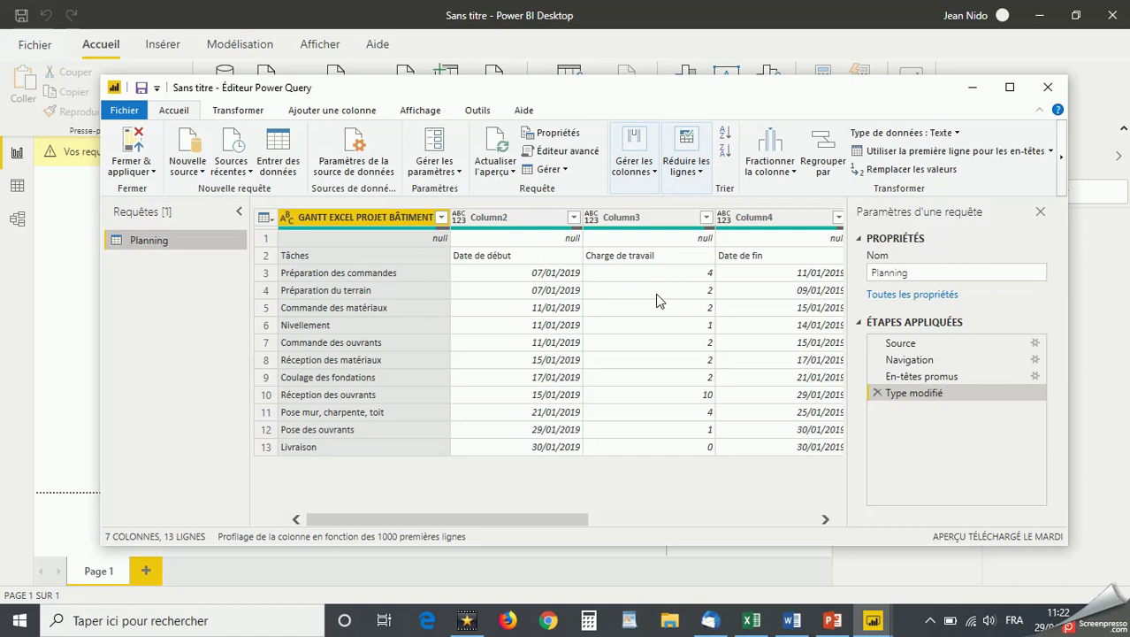
Promote the first row to headers twice in the Planning query, then close the editor and apply the changes.
click(918, 157)
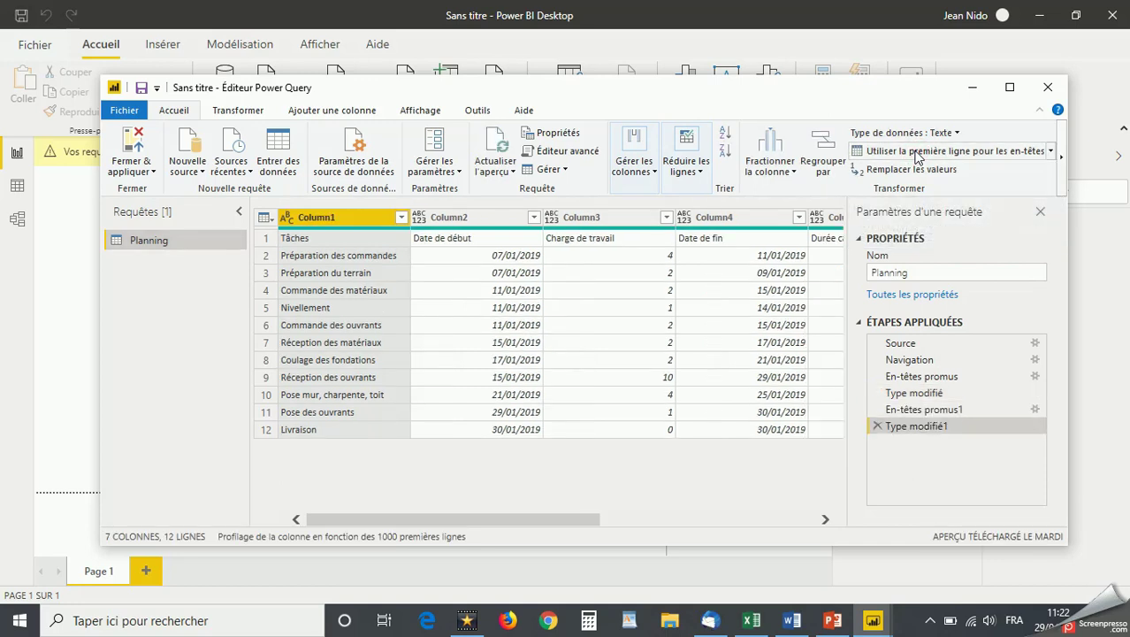
click(918, 156)
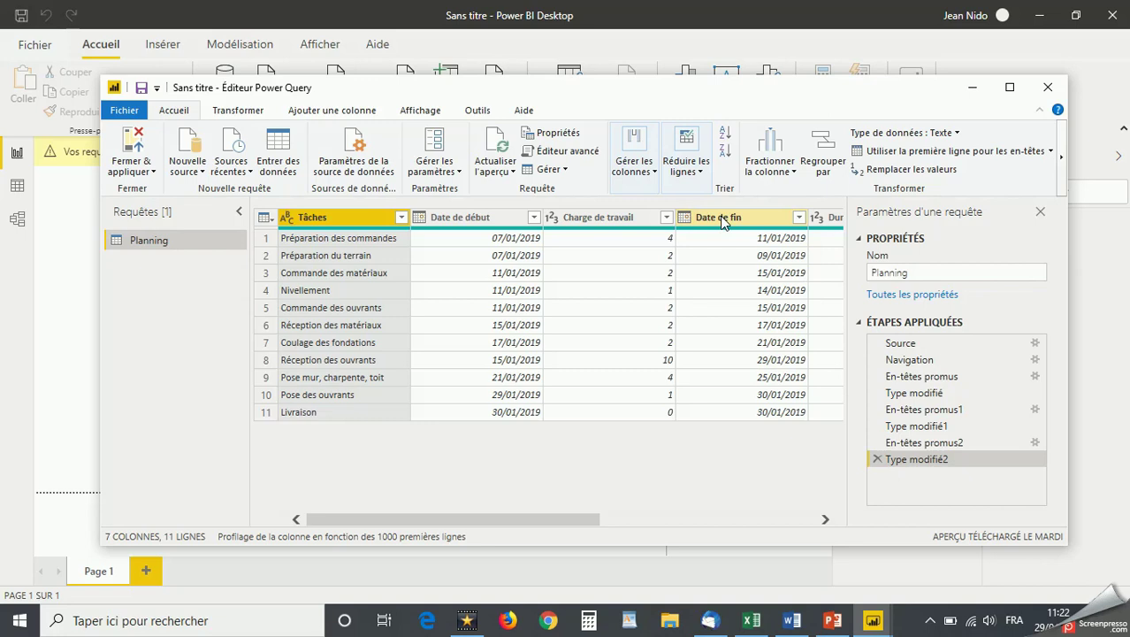
click(129, 149)
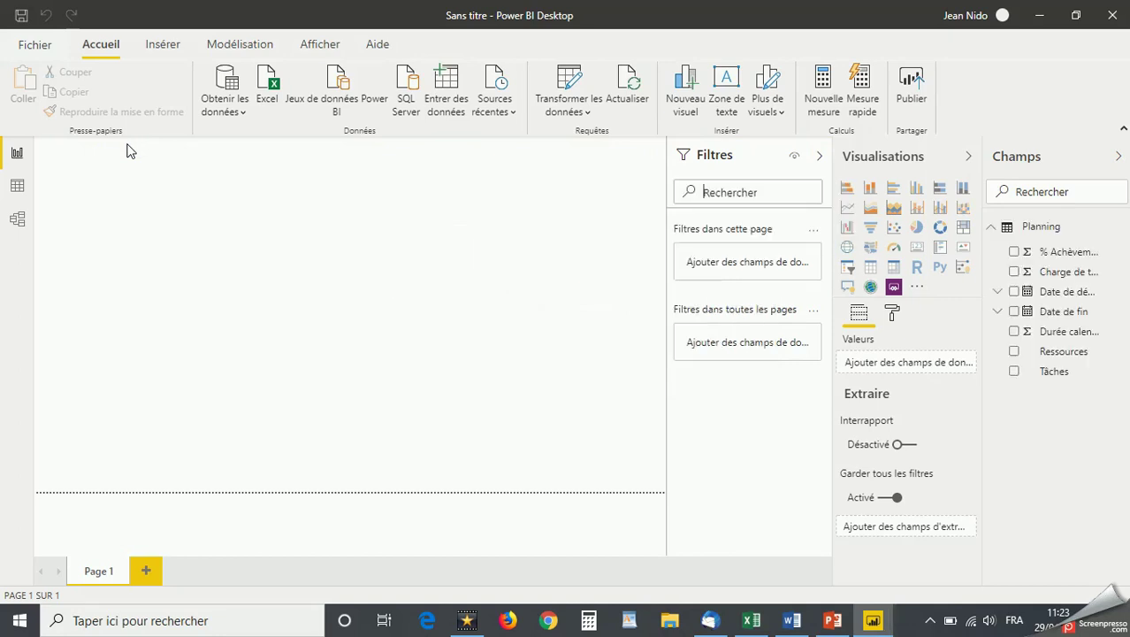
Show the Planning table's data and set the format of the % Achèvement column to Pourcentage.
click(20, 189)
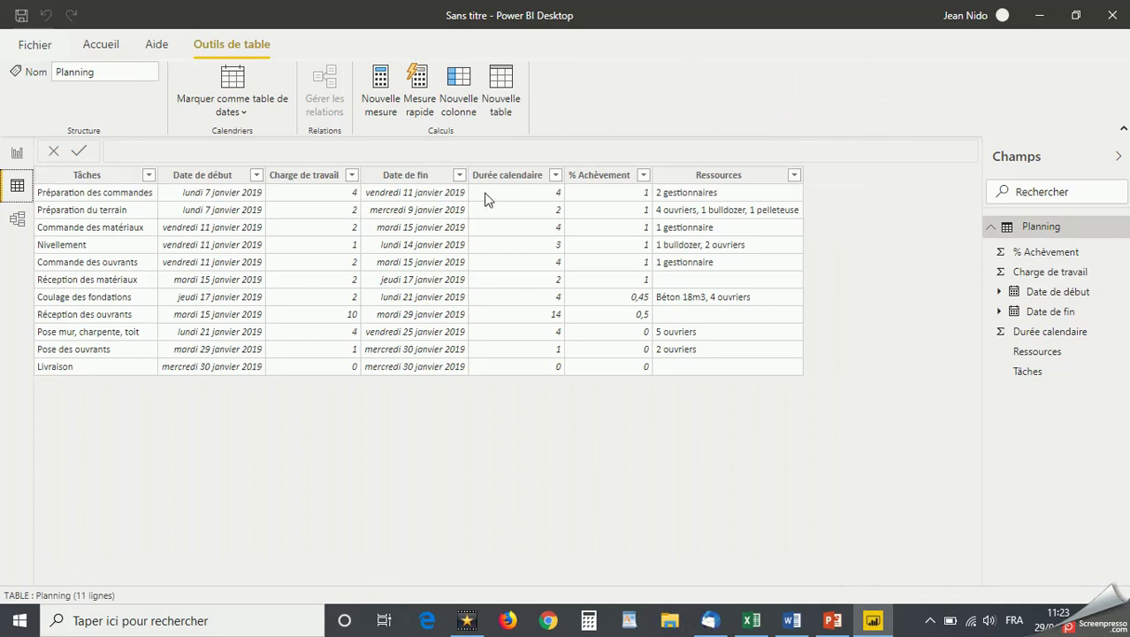
click(303, 175)
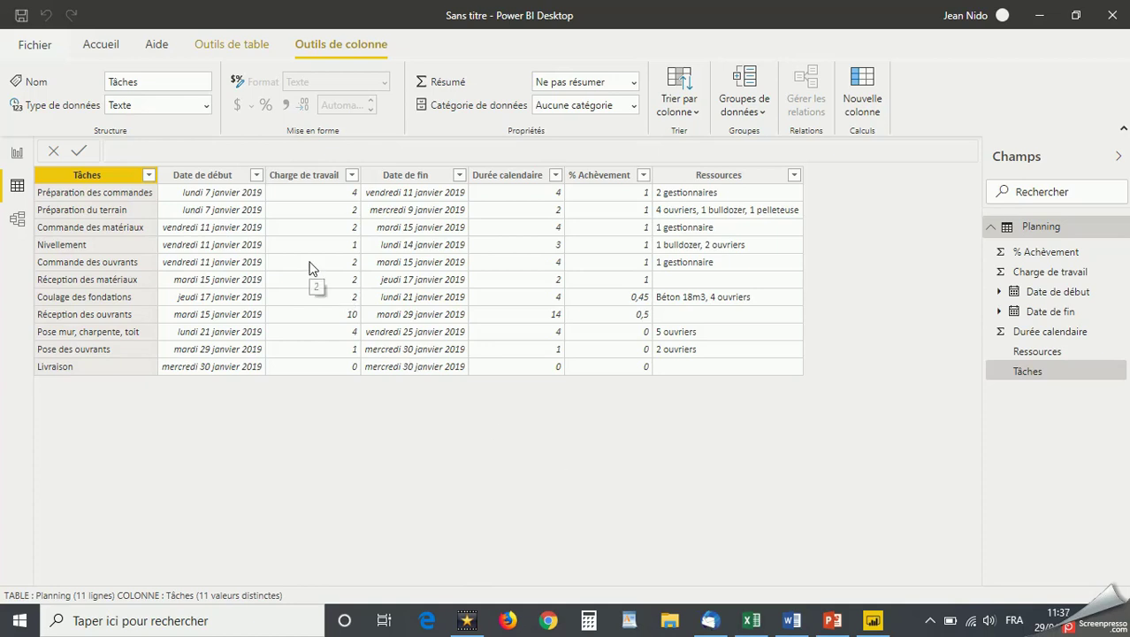
click(593, 175)
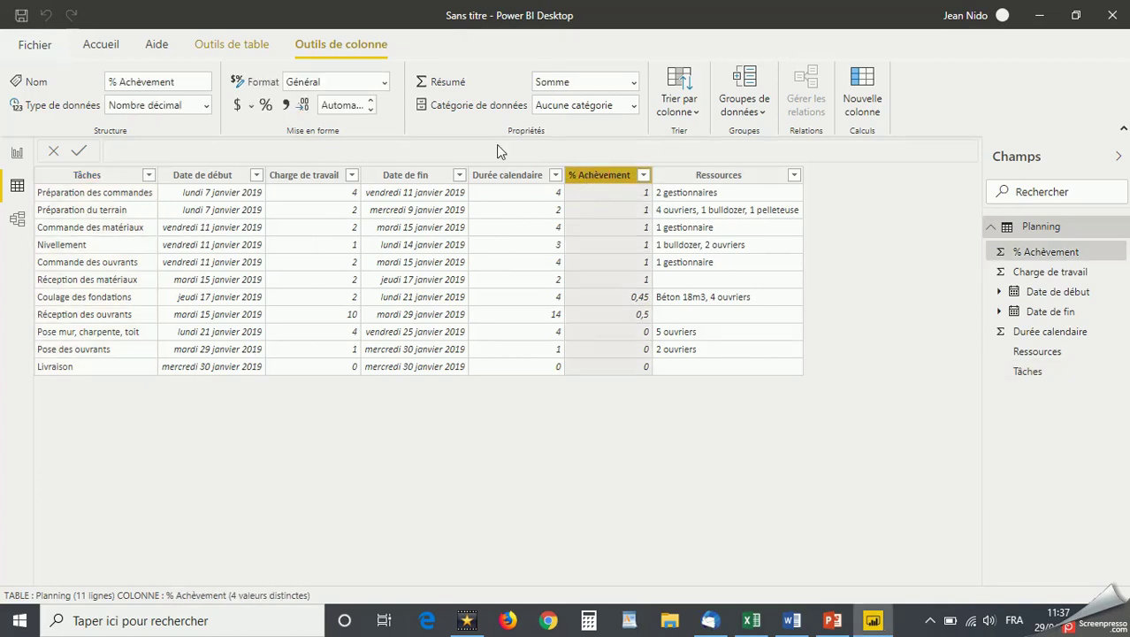
click(385, 82)
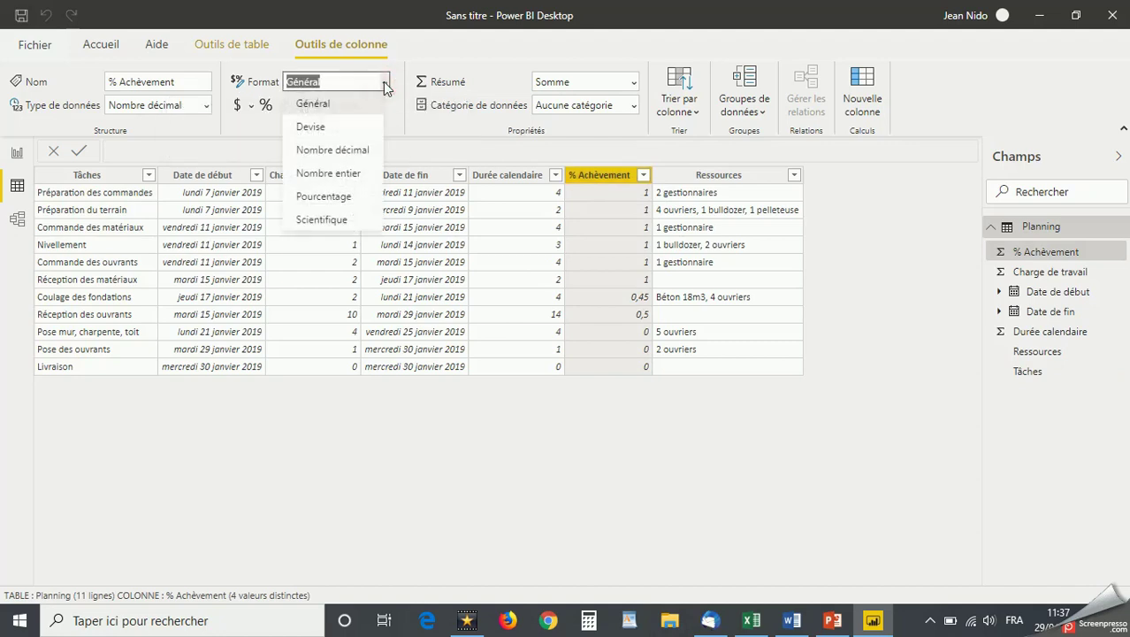
click(343, 199)
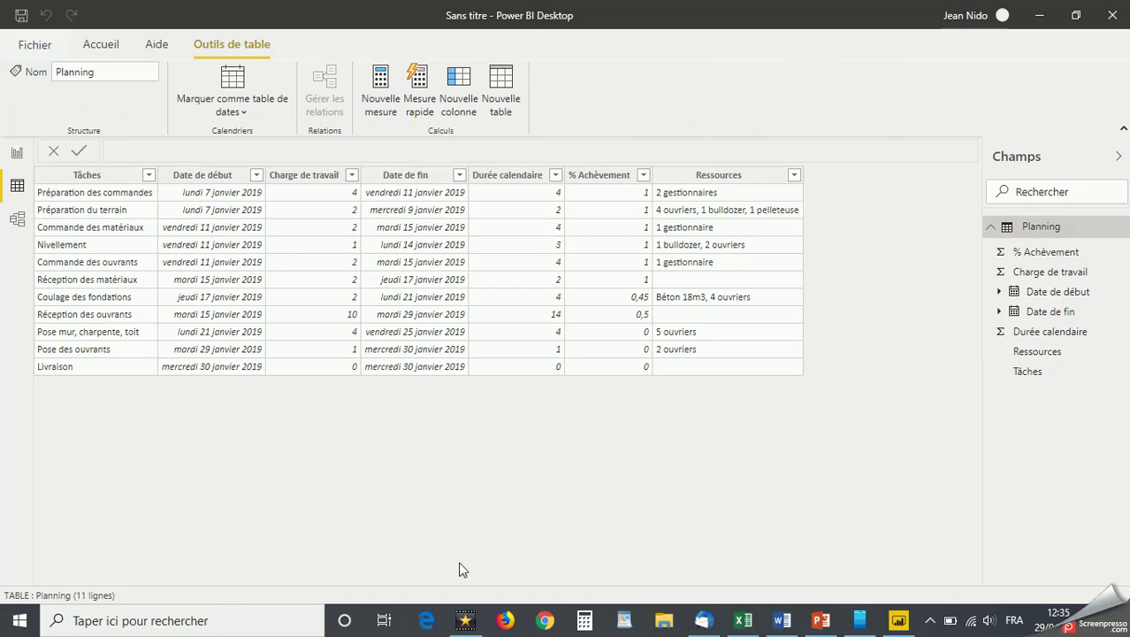
Return to the report page, search AppSource for "gantt" and import the certified visual named Gantt.
click(18, 156)
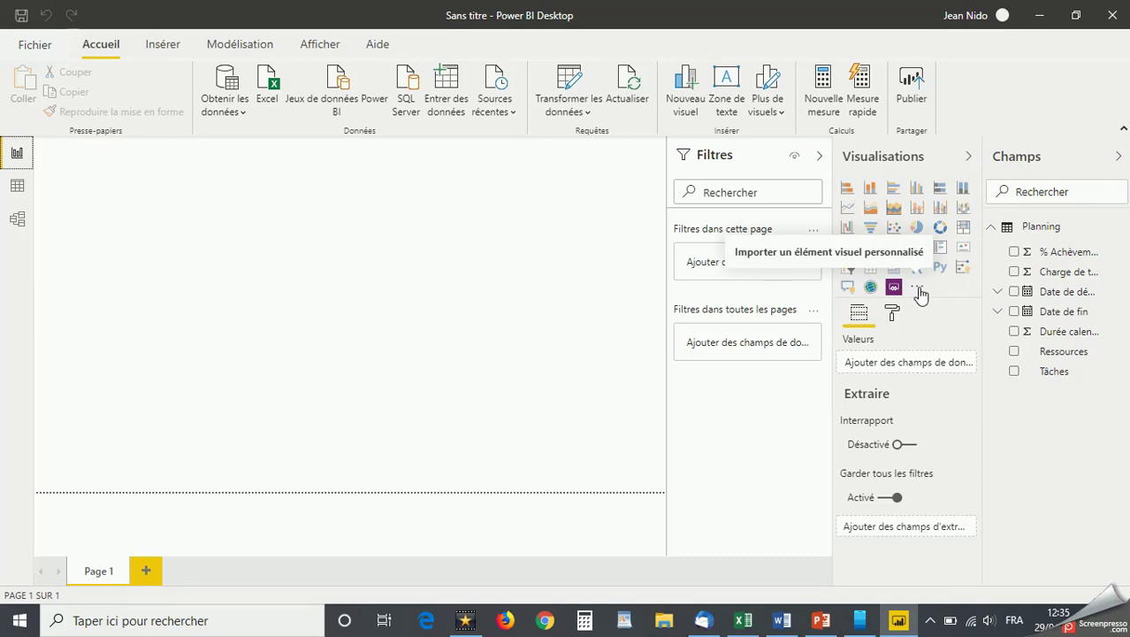
click(781, 115)
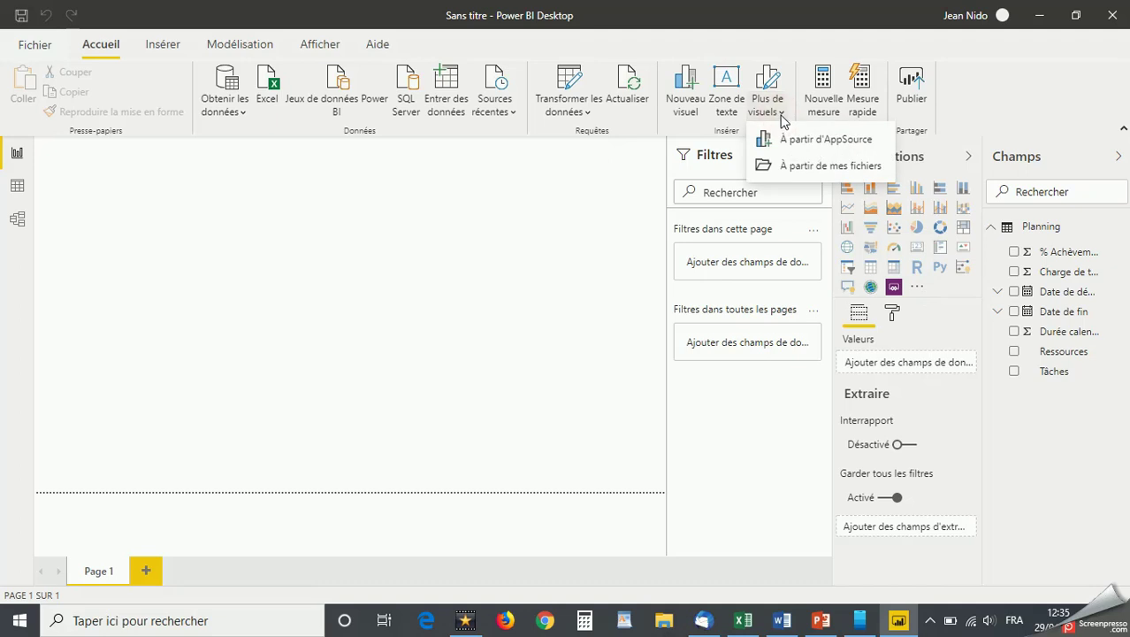
click(819, 141)
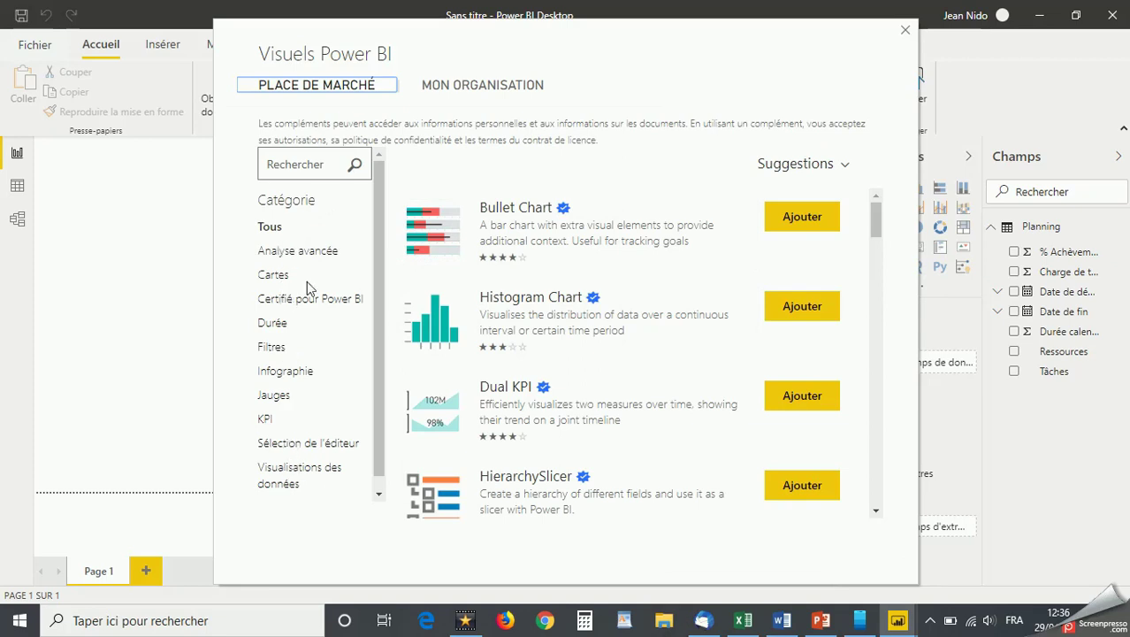
click(295, 163)
text(gant)
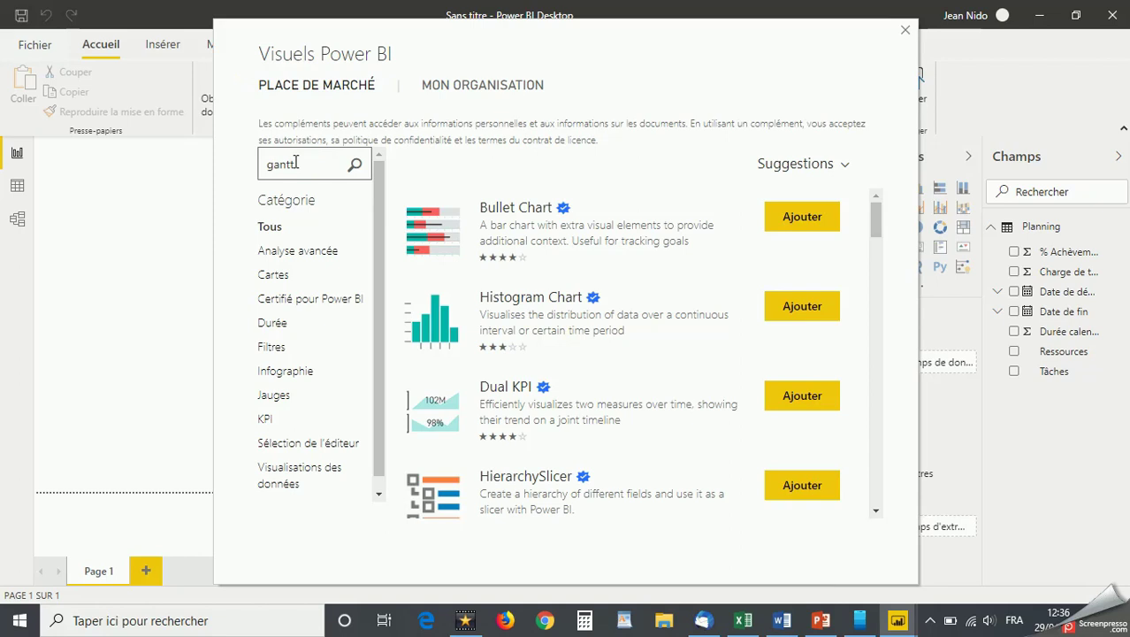
text(t)
key(Return)
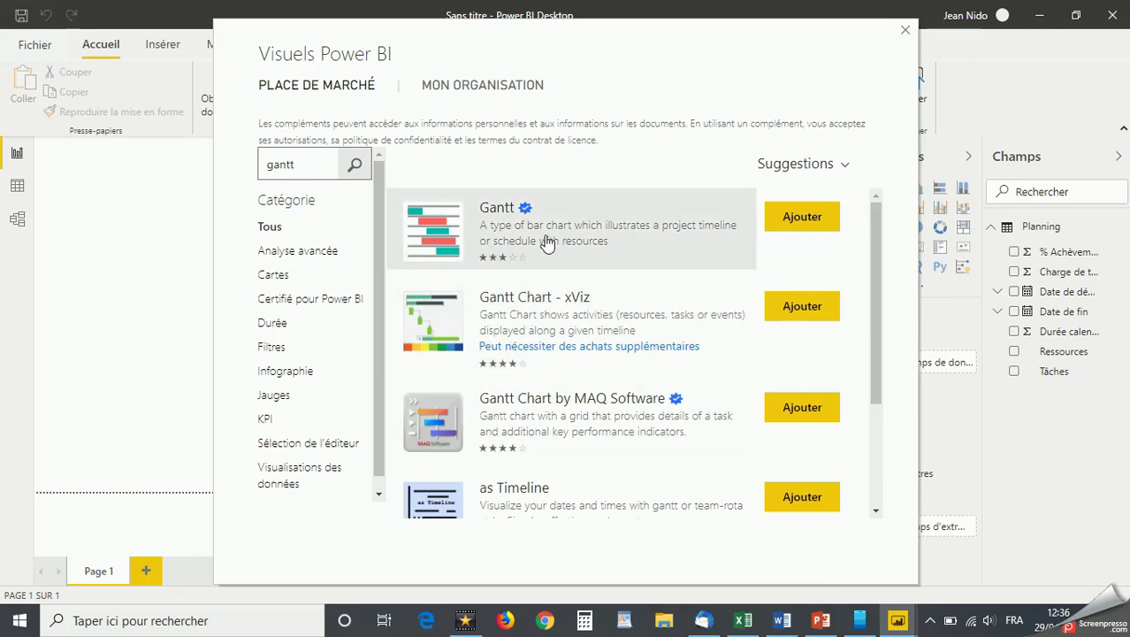
click(802, 217)
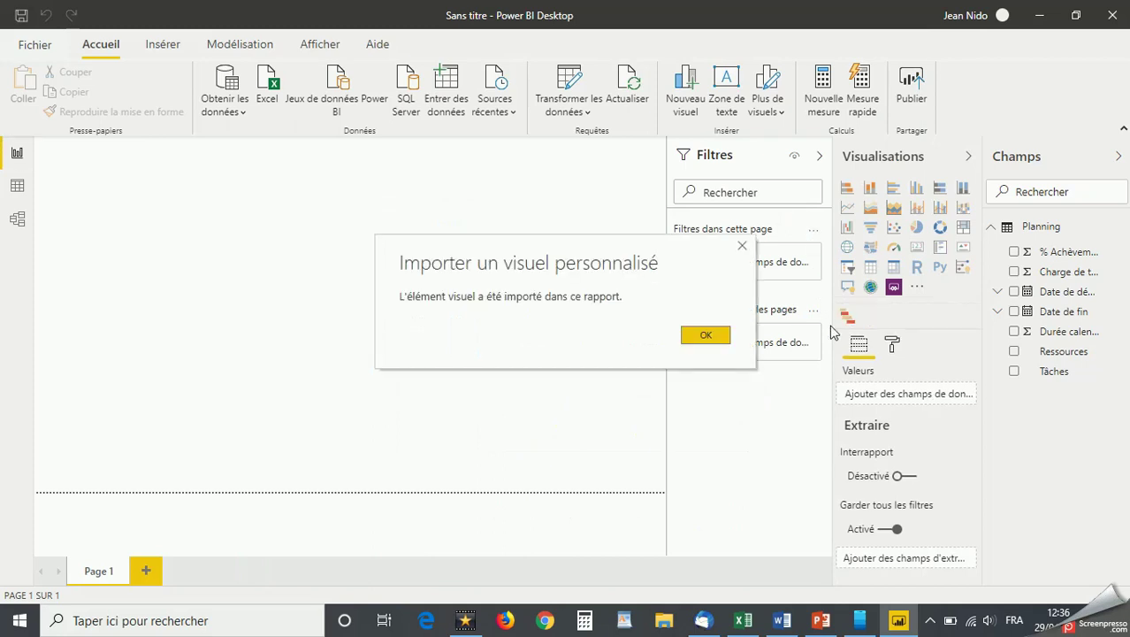
click(710, 336)
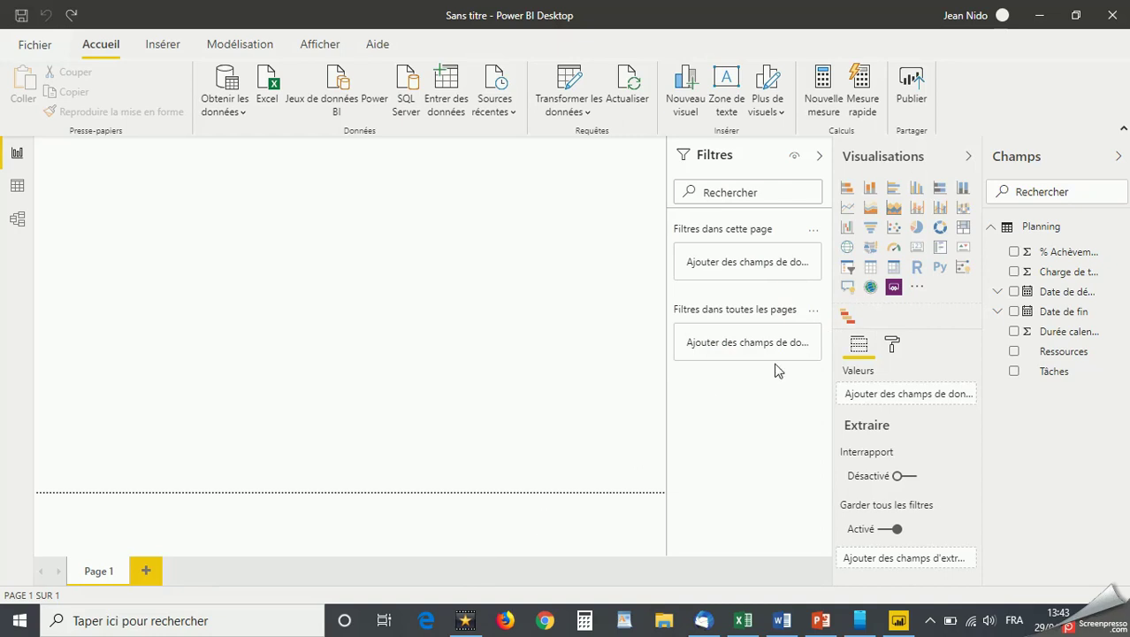
Add the imported Gantt visual to Page 1, enlarge it to fill the whole page and select it.
click(848, 320)
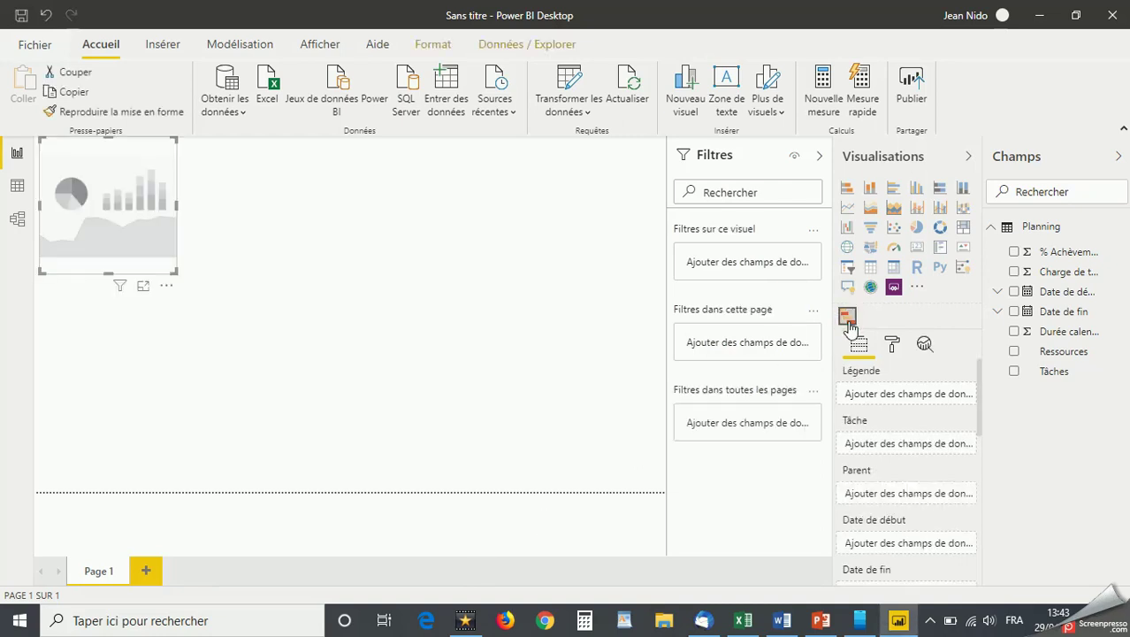
drag(176, 272, 666, 497)
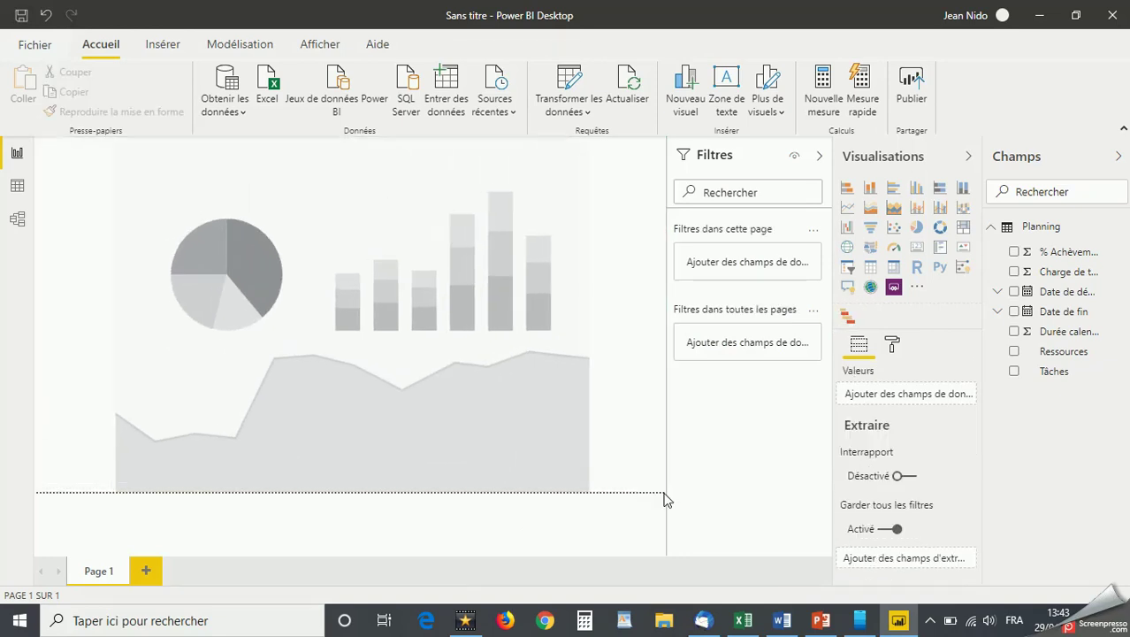
click(504, 395)
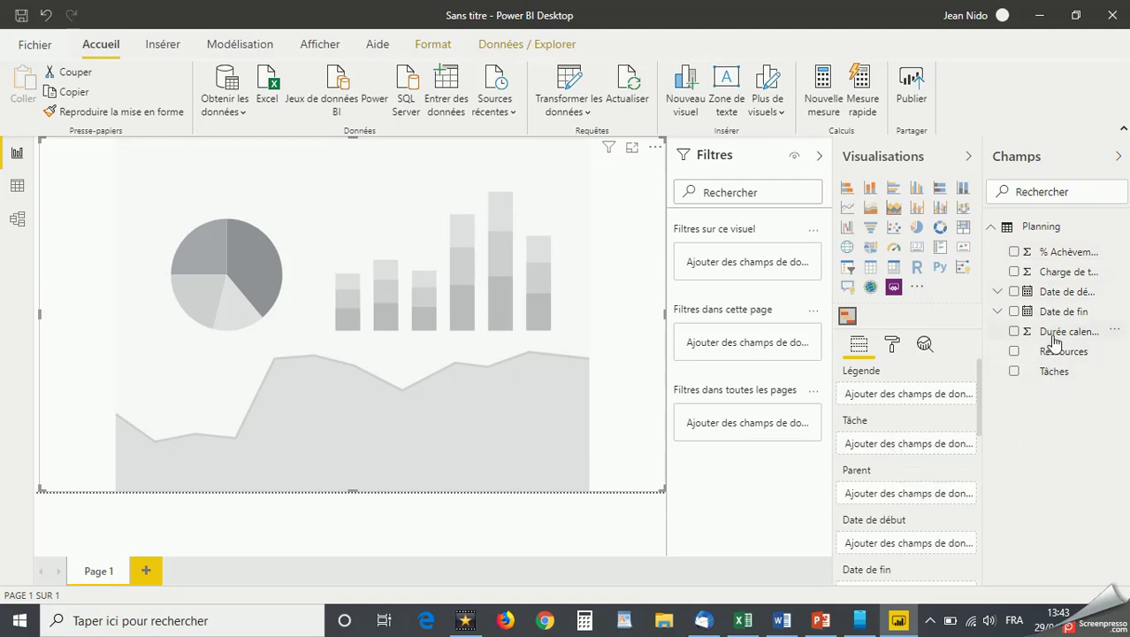
Assign the Planning fields Tâches to Tâche, Date de début to Date de début and Durée calendaire to Durée in the Gantt visual.
drag(1052, 371, 900, 448)
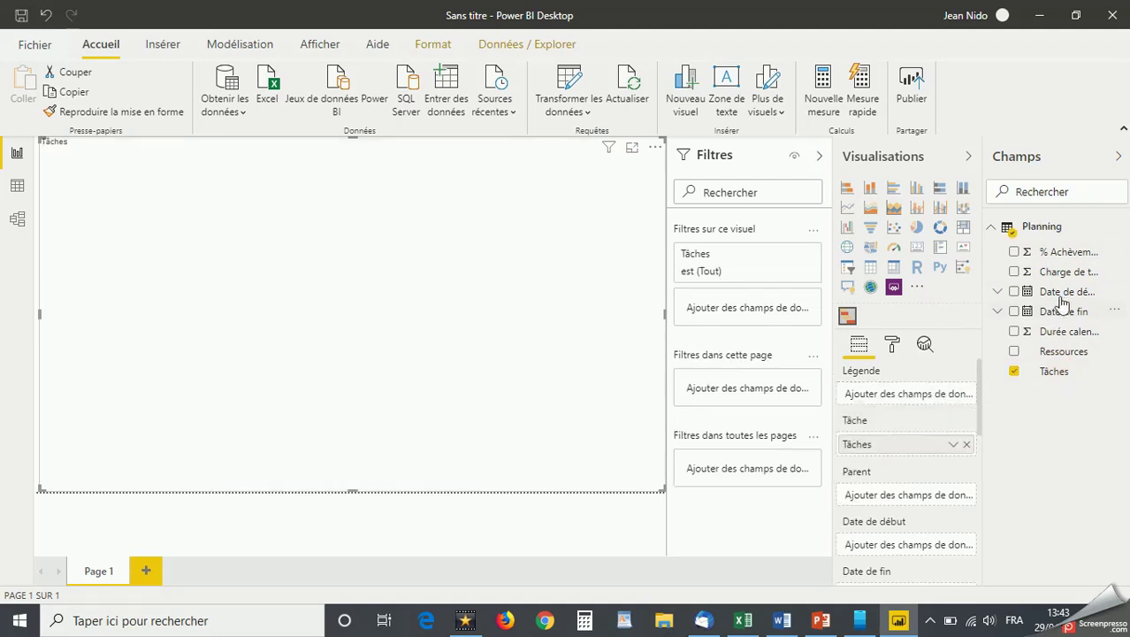
drag(1061, 298, 911, 546)
drag(977, 398, 982, 456)
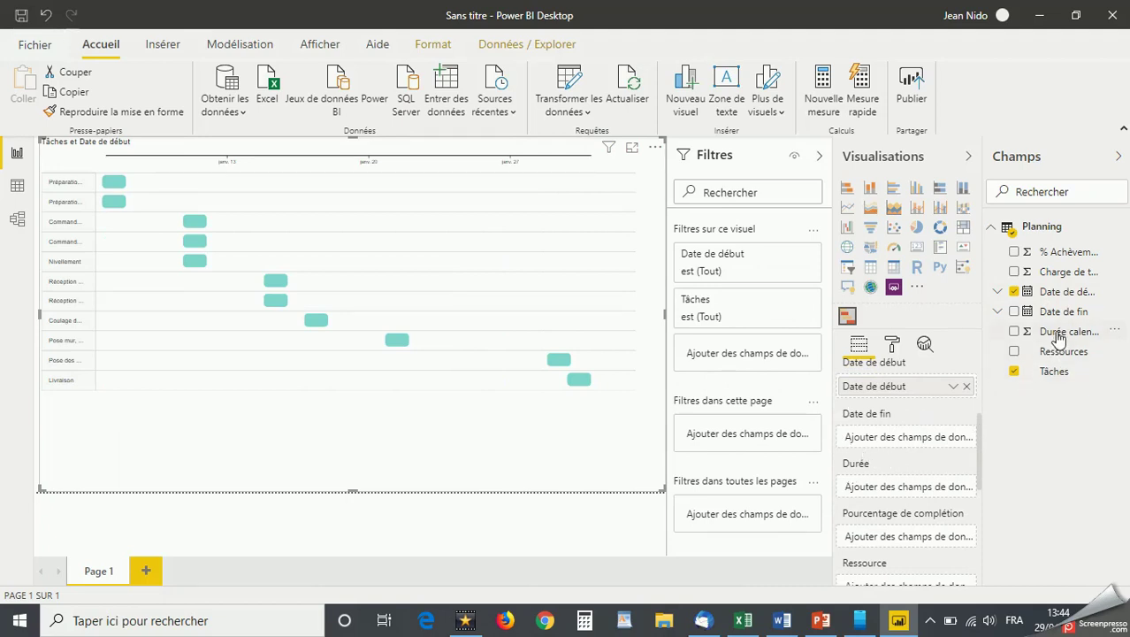
drag(1058, 338, 903, 488)
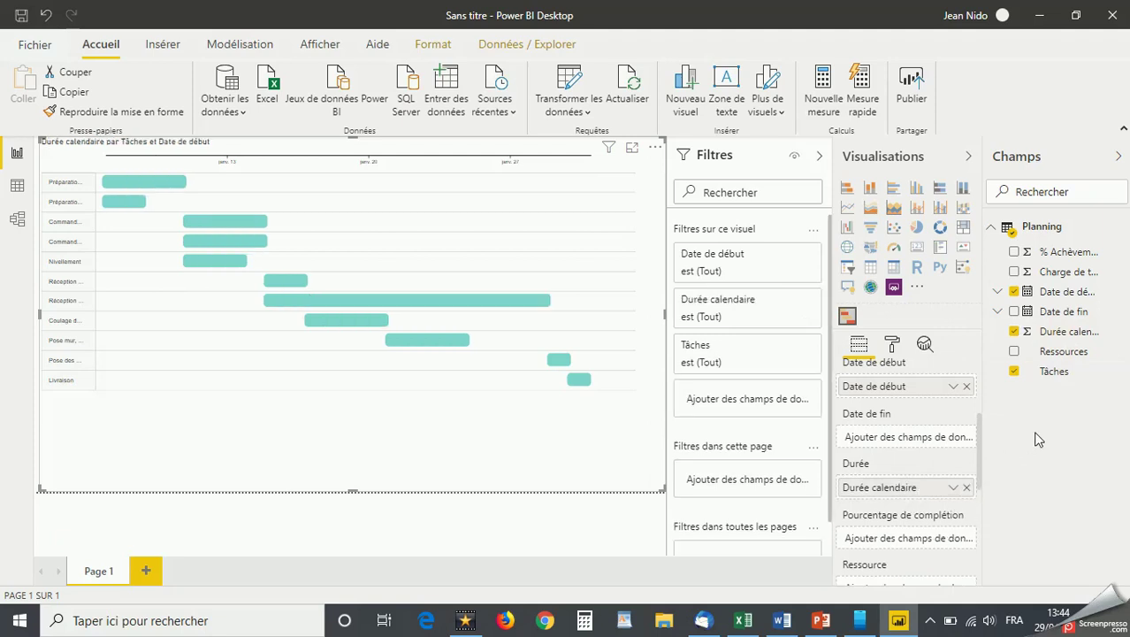
Assign % Achèvement to Pourcentage de complétion and Ressources to Ressource in the Gantt visual.
drag(1068, 257, 916, 566)
scroll(916, 566, down, 3)
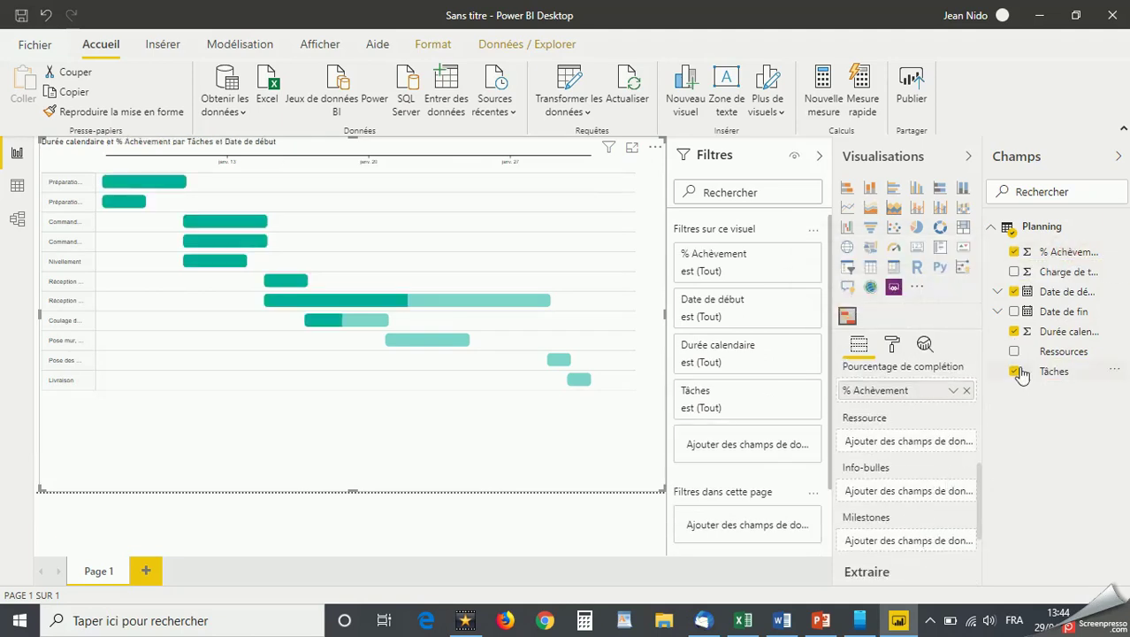
drag(1036, 349, 898, 448)
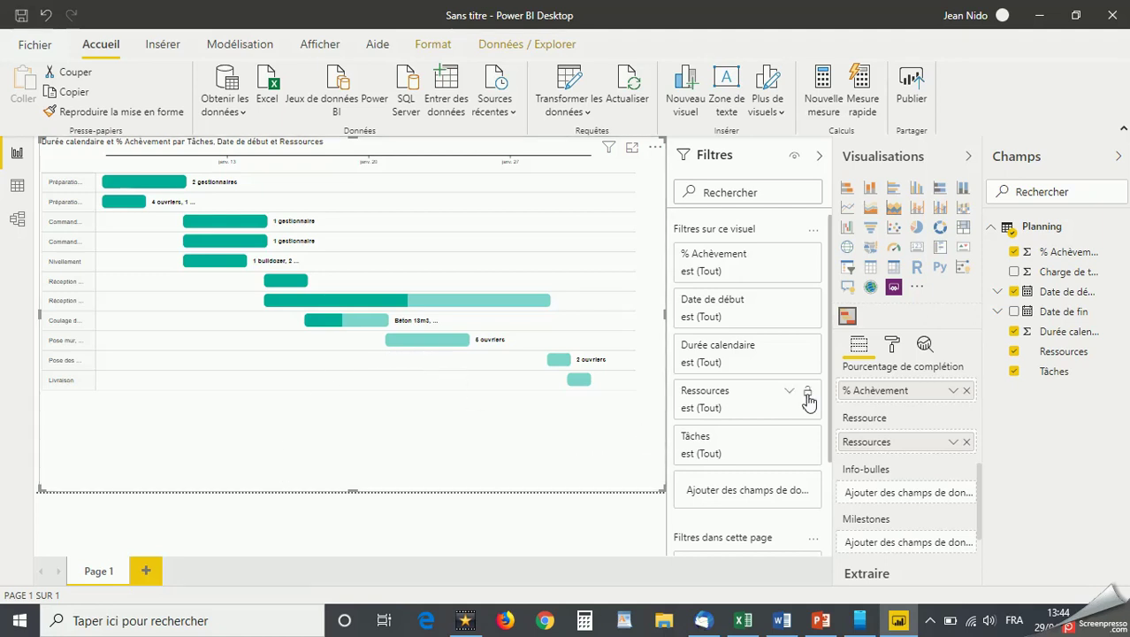
Replace the Gantt visual's title text with "Gantt Bâtiment" in its formatting options.
click(893, 349)
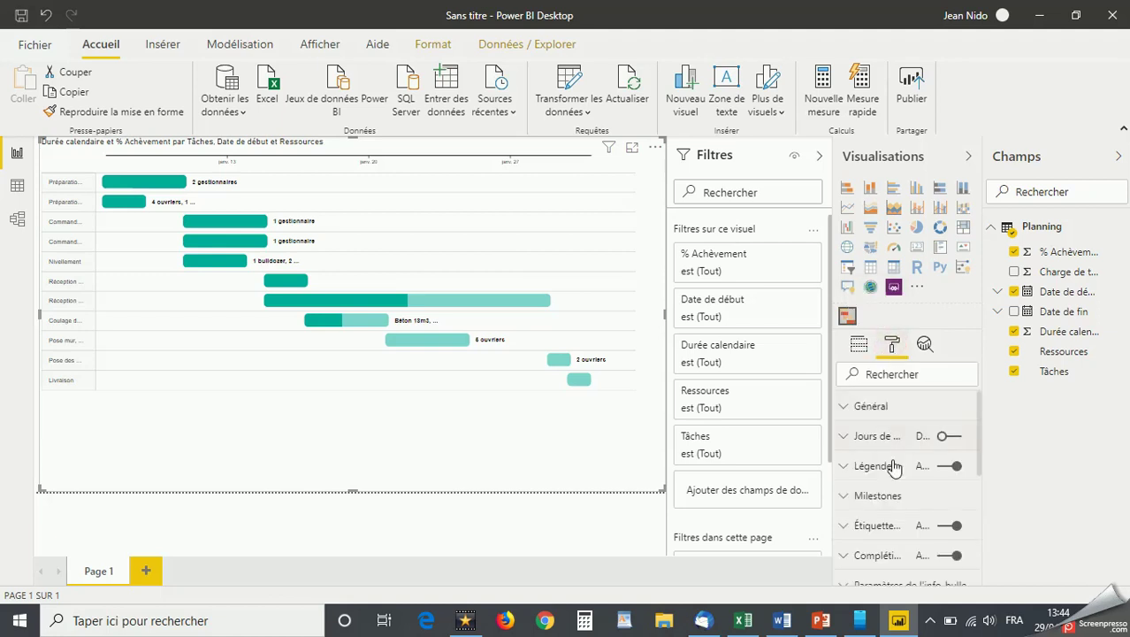
scroll(894, 460, down, 3)
scroll(889, 486, down, 2)
scroll(889, 486, up, 4)
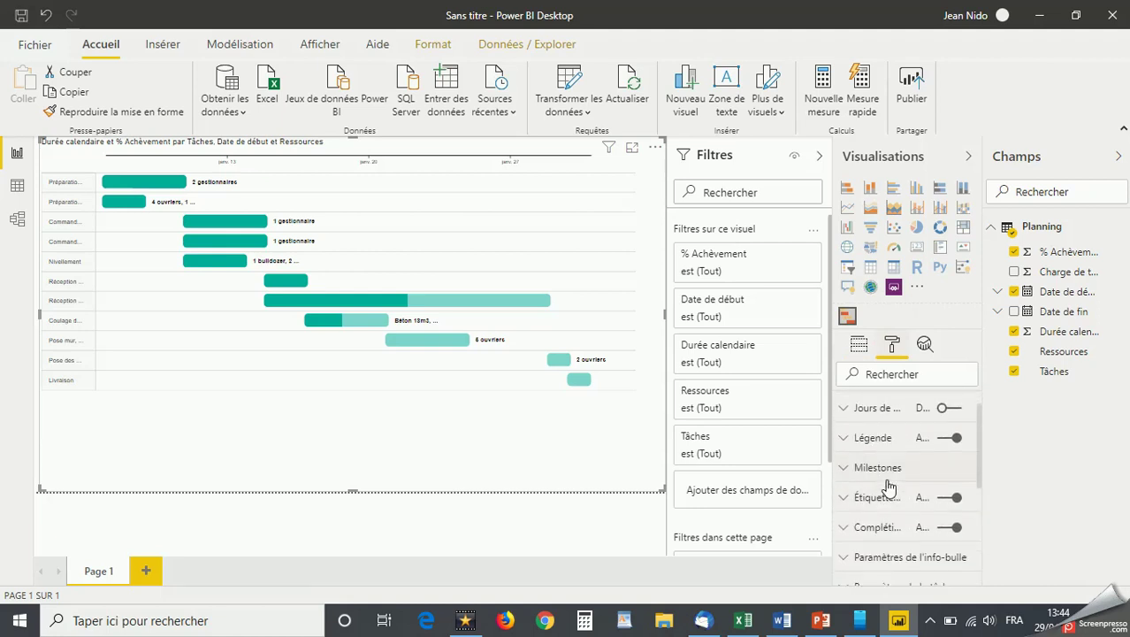
scroll(883, 517, down, 2)
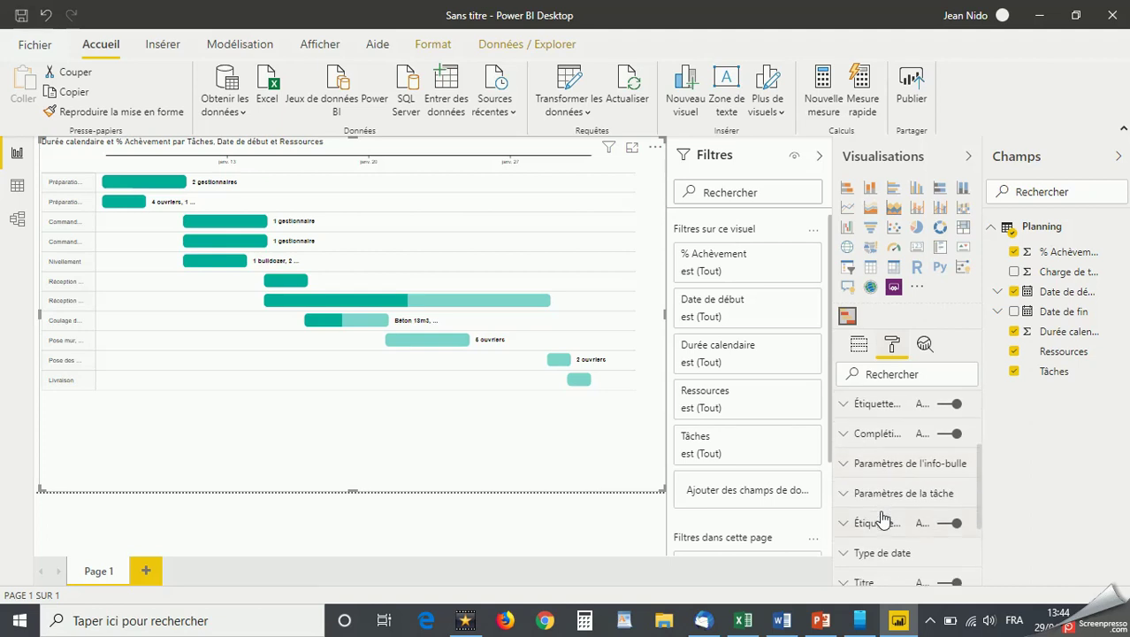
scroll(883, 518, down, 2)
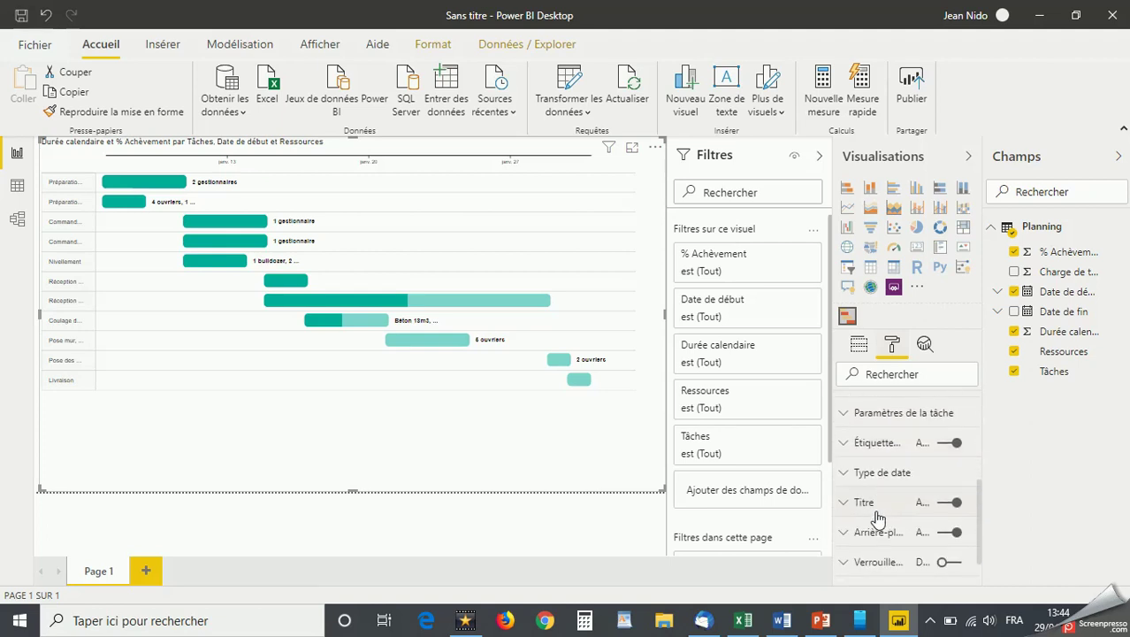
click(844, 504)
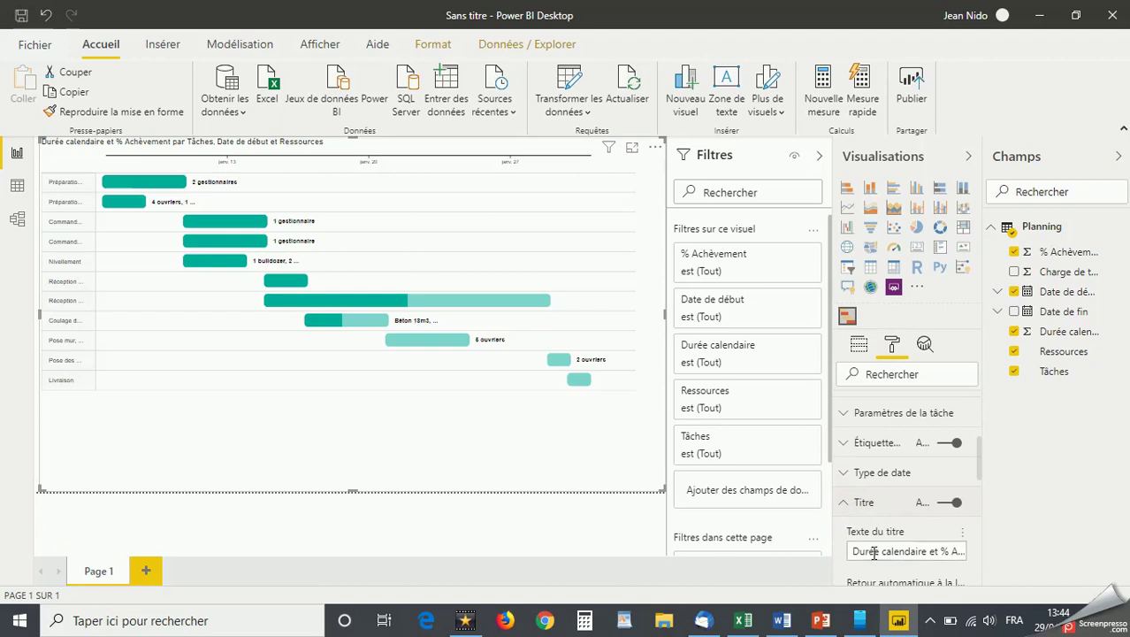
drag(851, 552, 994, 558)
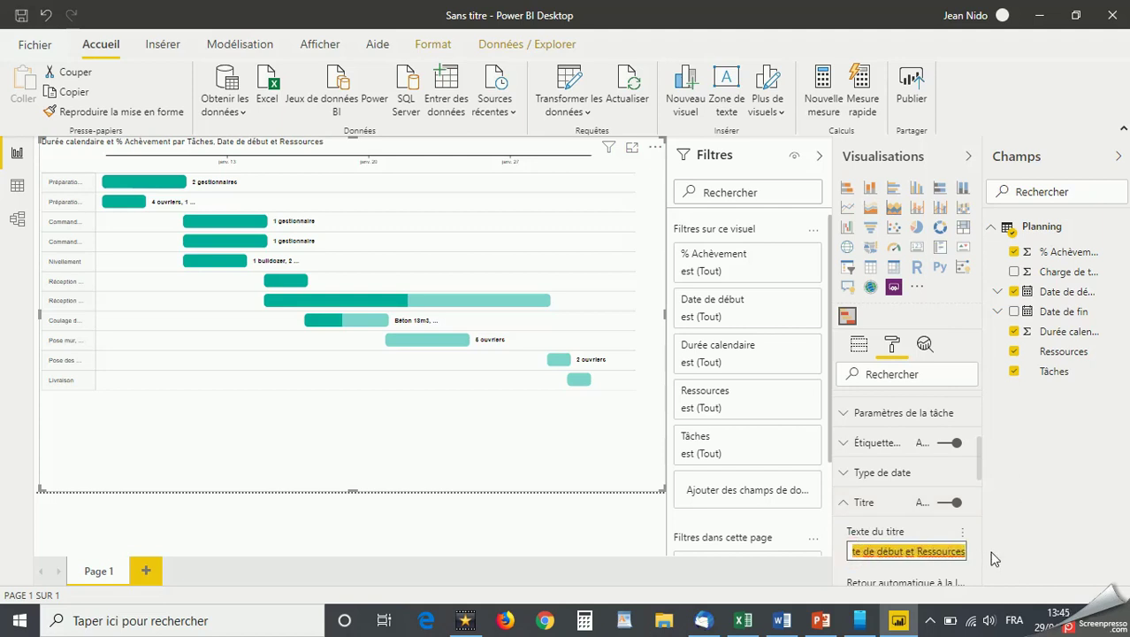
text(Gantt)
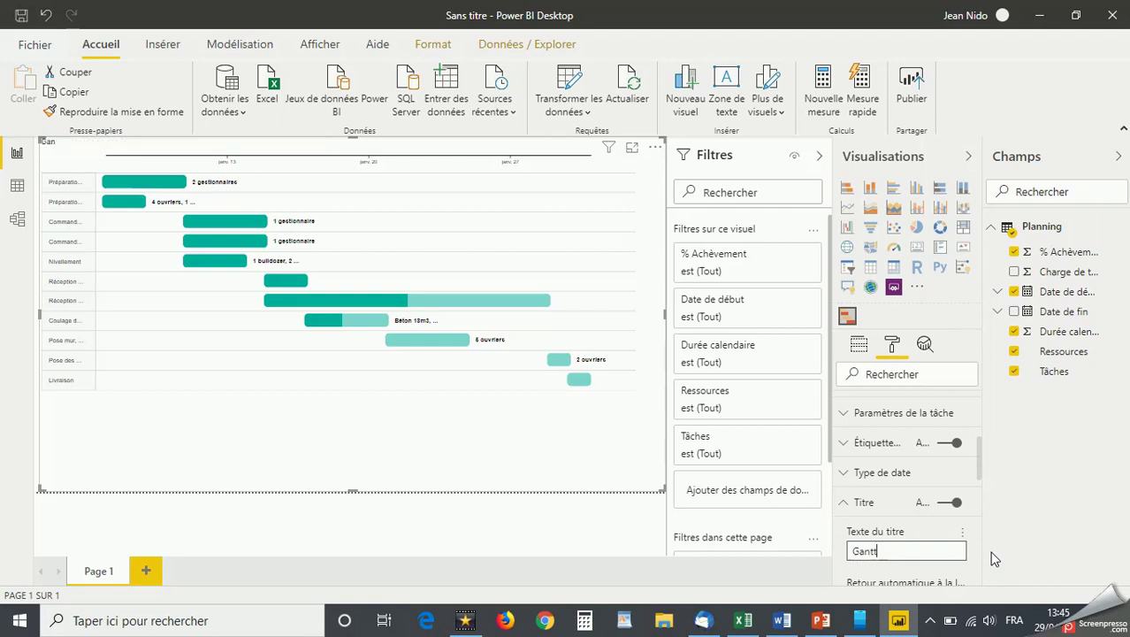
text( Bâtiment)
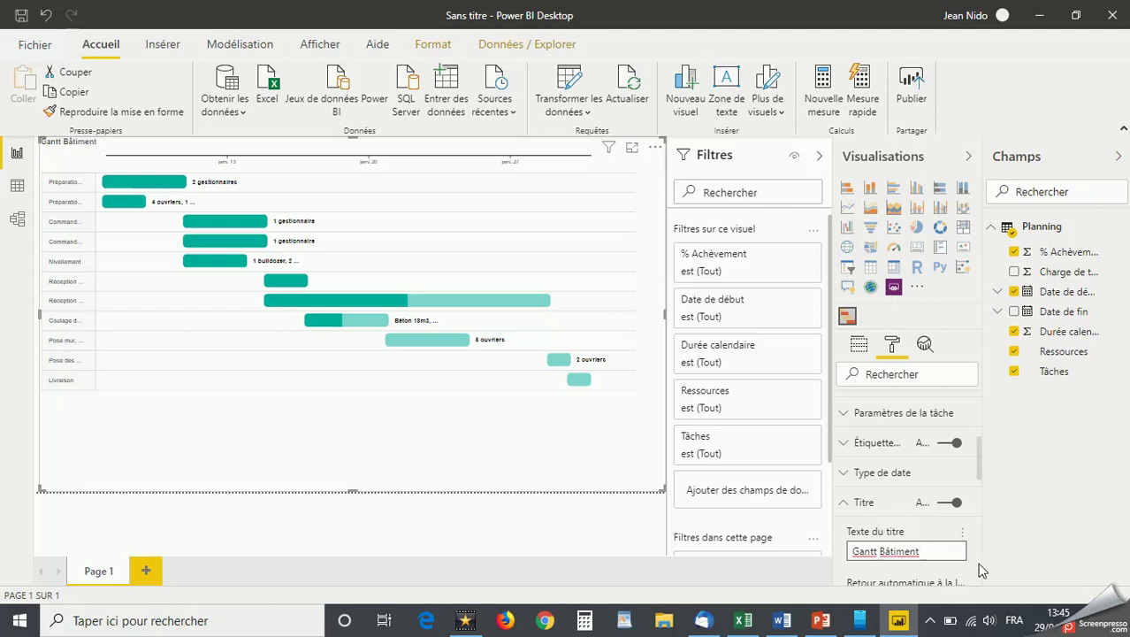
Set the font colour of the Gantt visual's title to a custom red.
scroll(980, 570, down, 3)
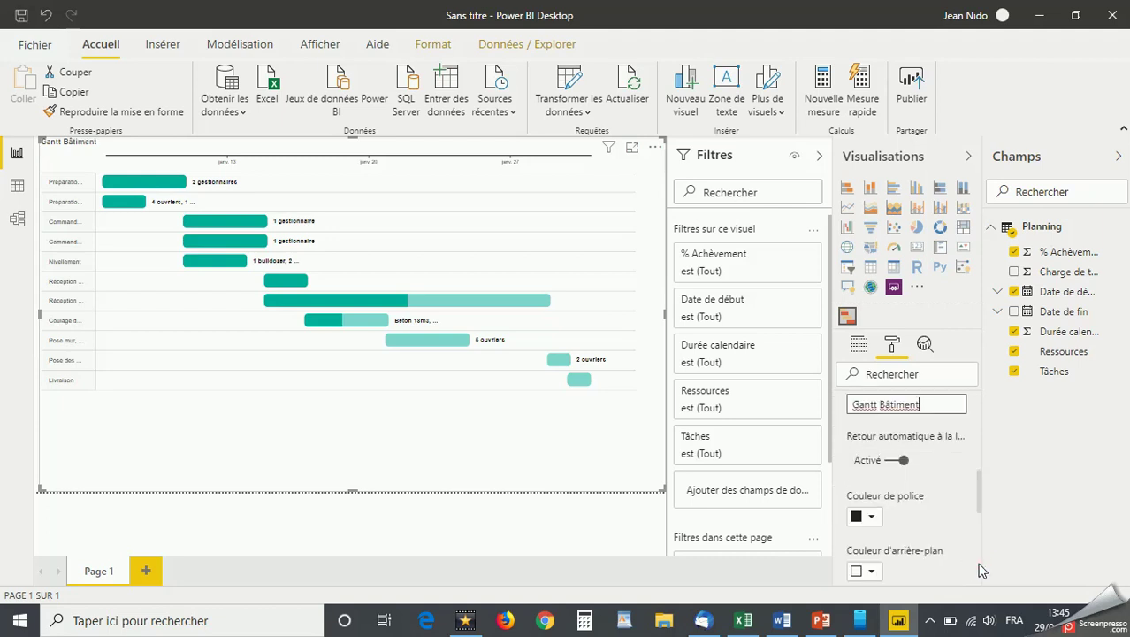
click(872, 517)
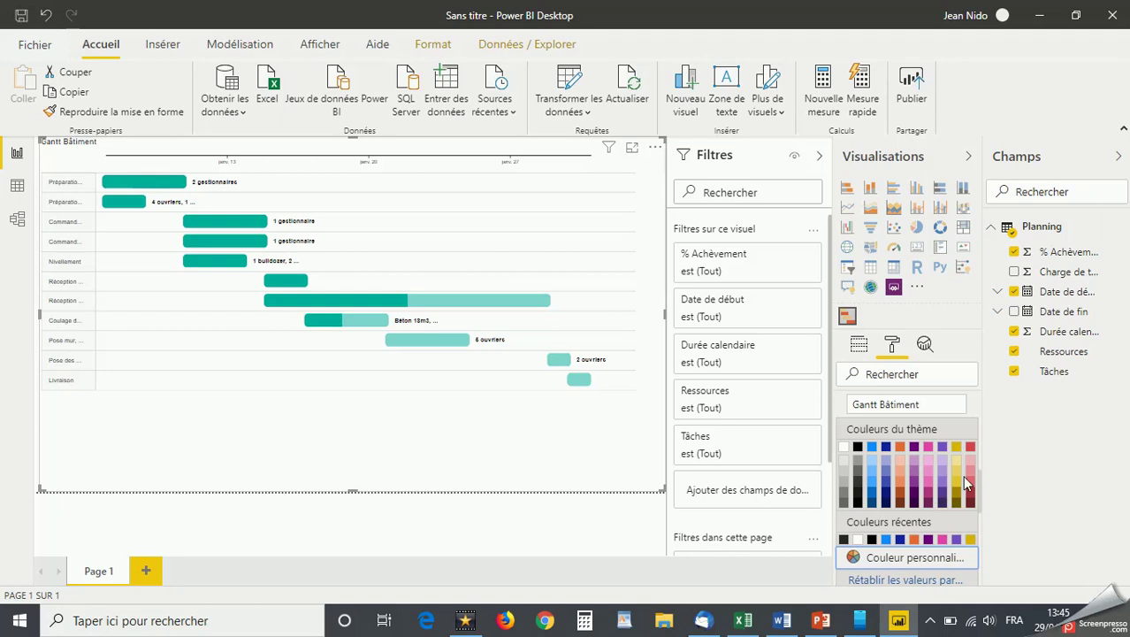
click(912, 557)
click(854, 492)
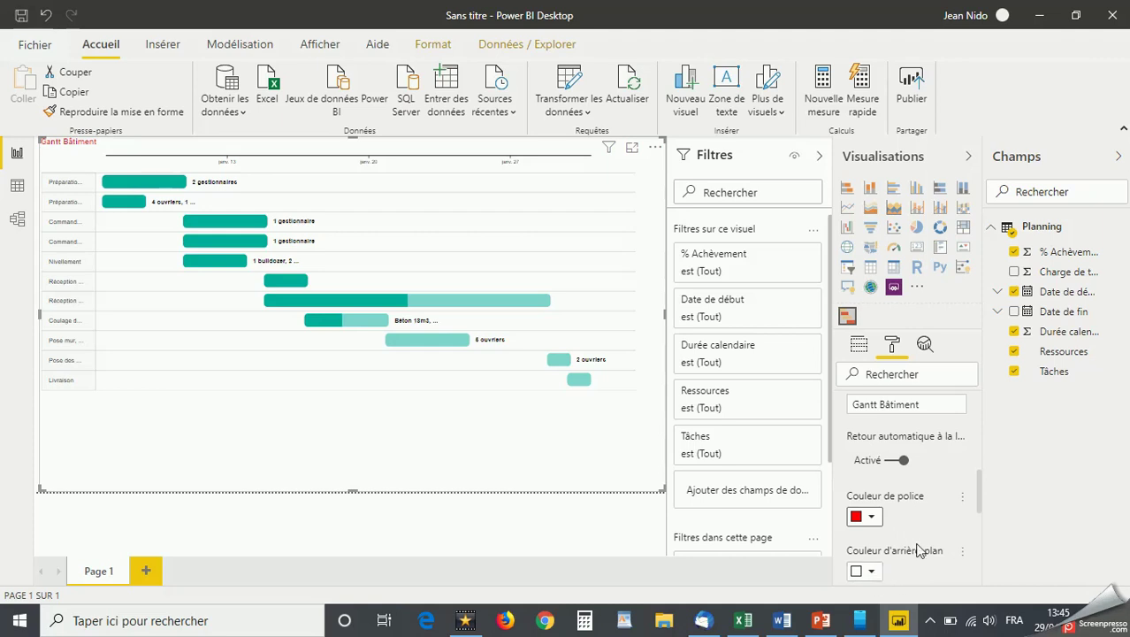
Increase the text size of the Gantt visual's title to 19 pt.
scroll(962, 500, down, 2)
scroll(962, 499, down, 1)
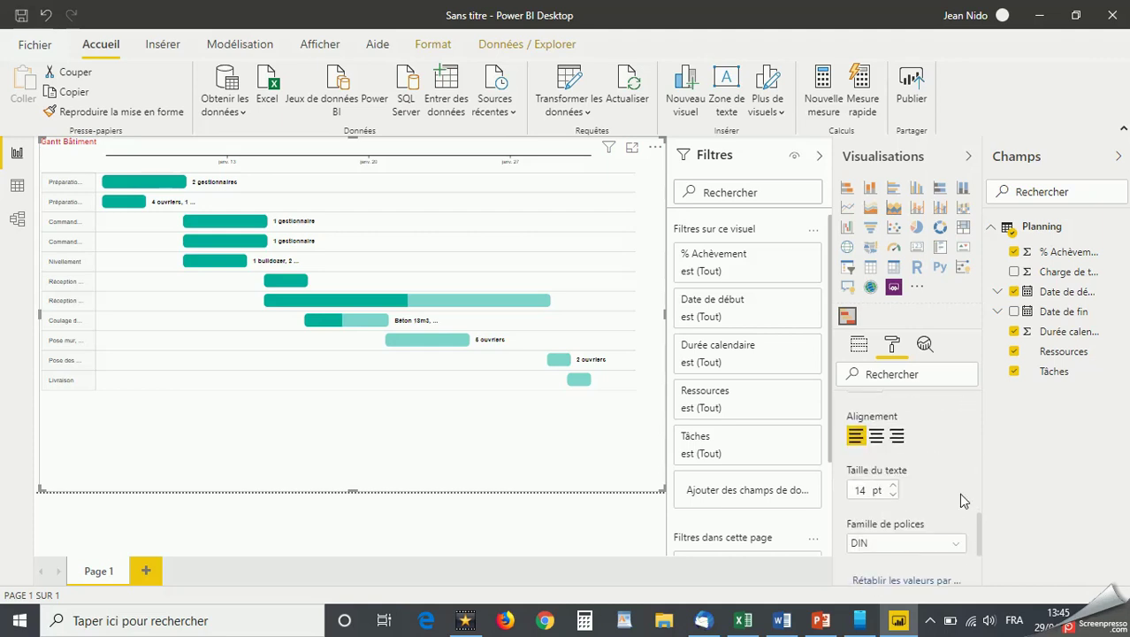
click(892, 484)
click(893, 483)
click(893, 484)
click(893, 484)
click(893, 483)
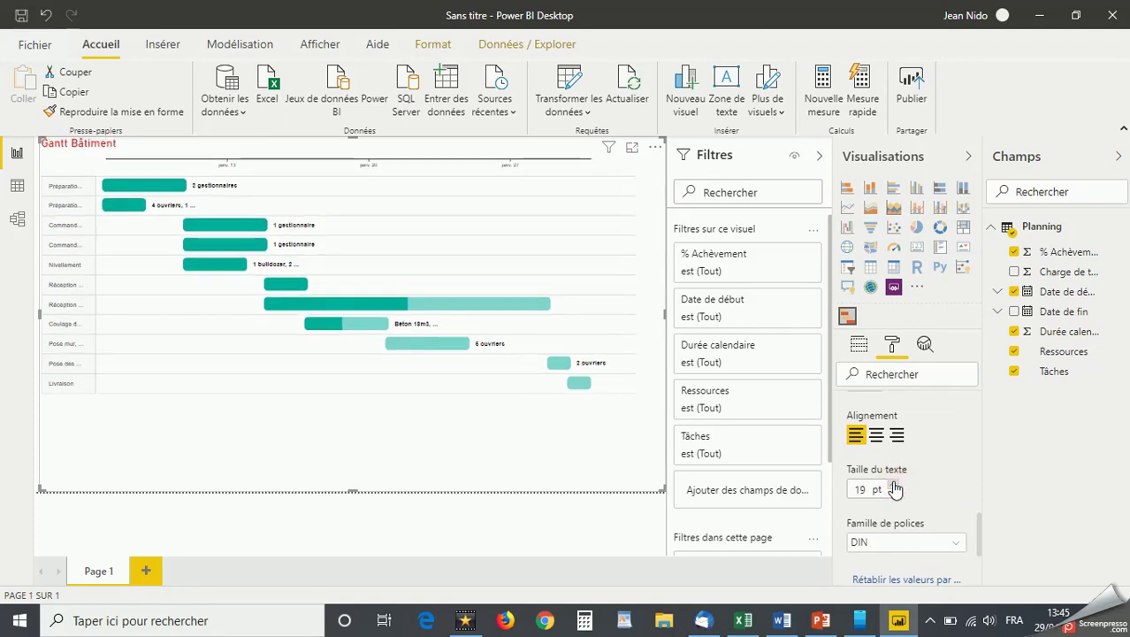
Set the Gantt visual's background colour to a light grey shade of the theme's white.
scroll(953, 495, down, 3)
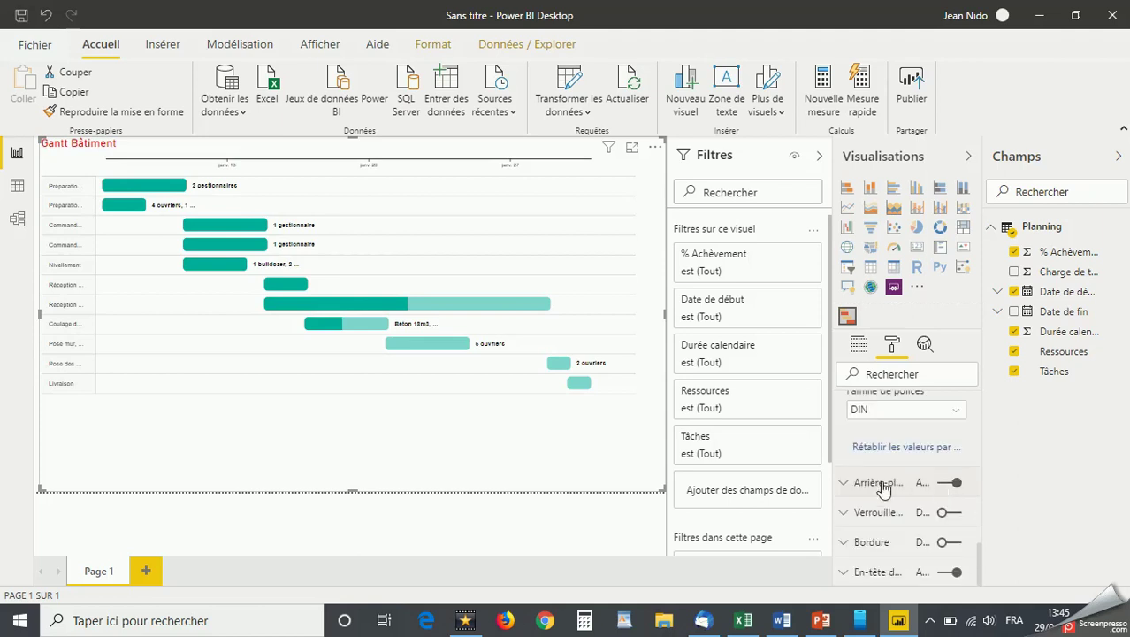
click(845, 486)
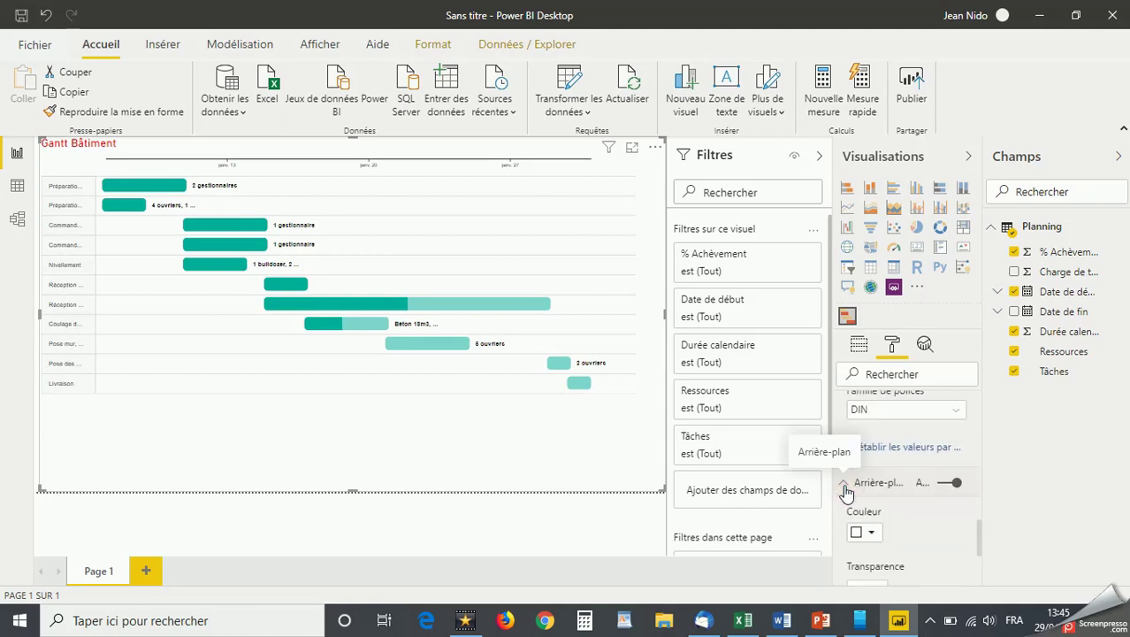
click(871, 535)
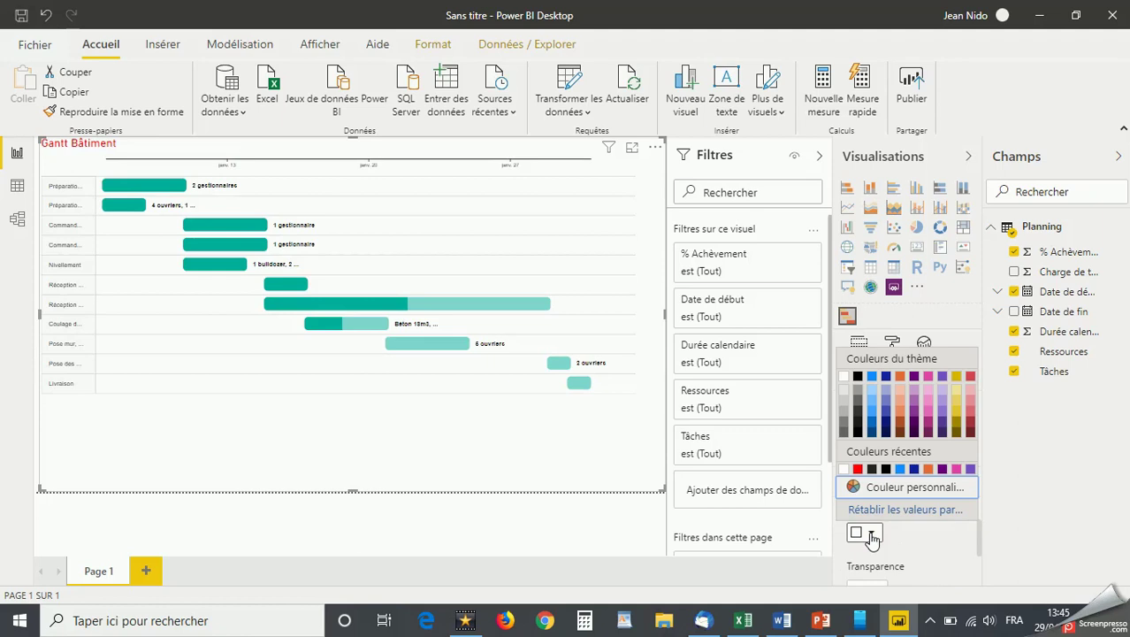
click(848, 398)
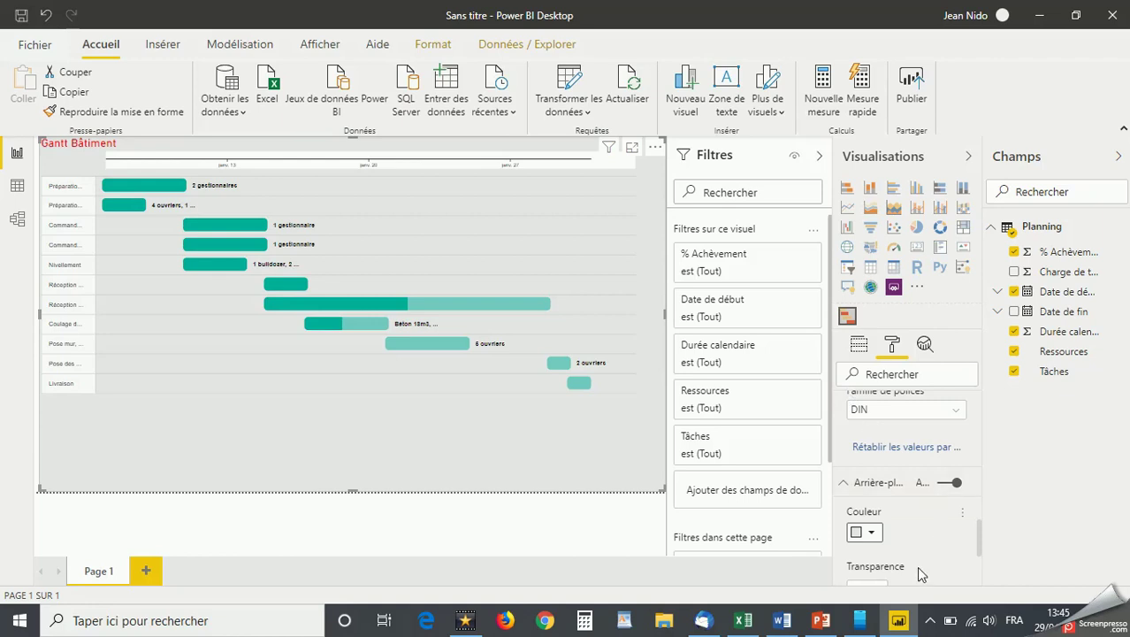
scroll(920, 575, down, 3)
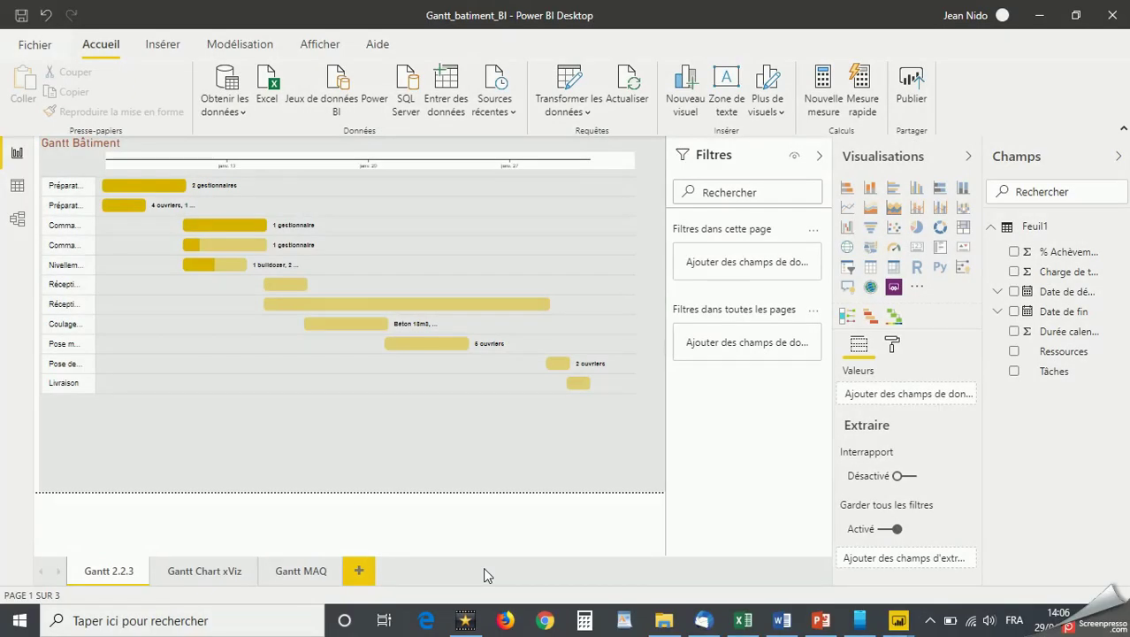
In the Gantt_batiment_BI report, examine the chart on the Gantt Chart xViz page and go to the Gantt MAQ page.
click(891, 346)
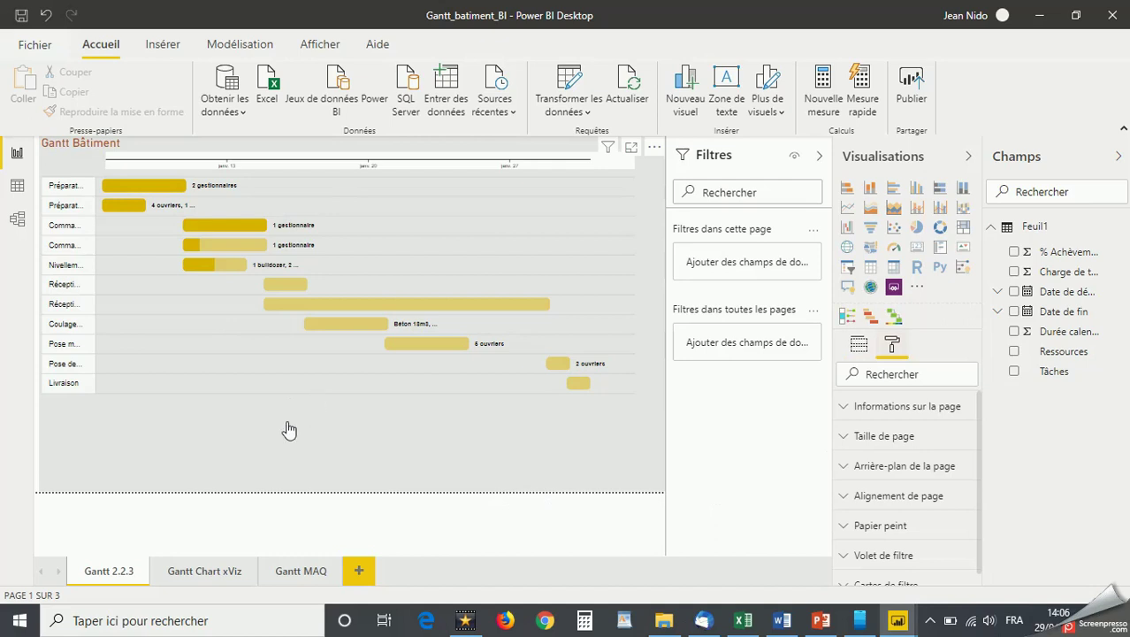
click(205, 573)
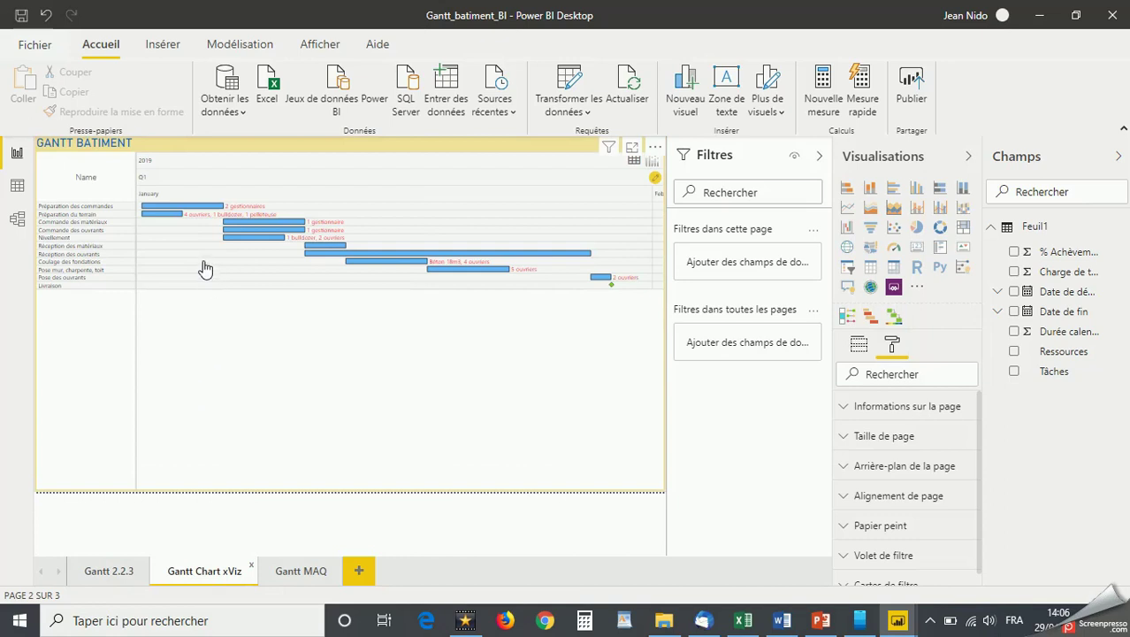
mouse_move(205, 267)
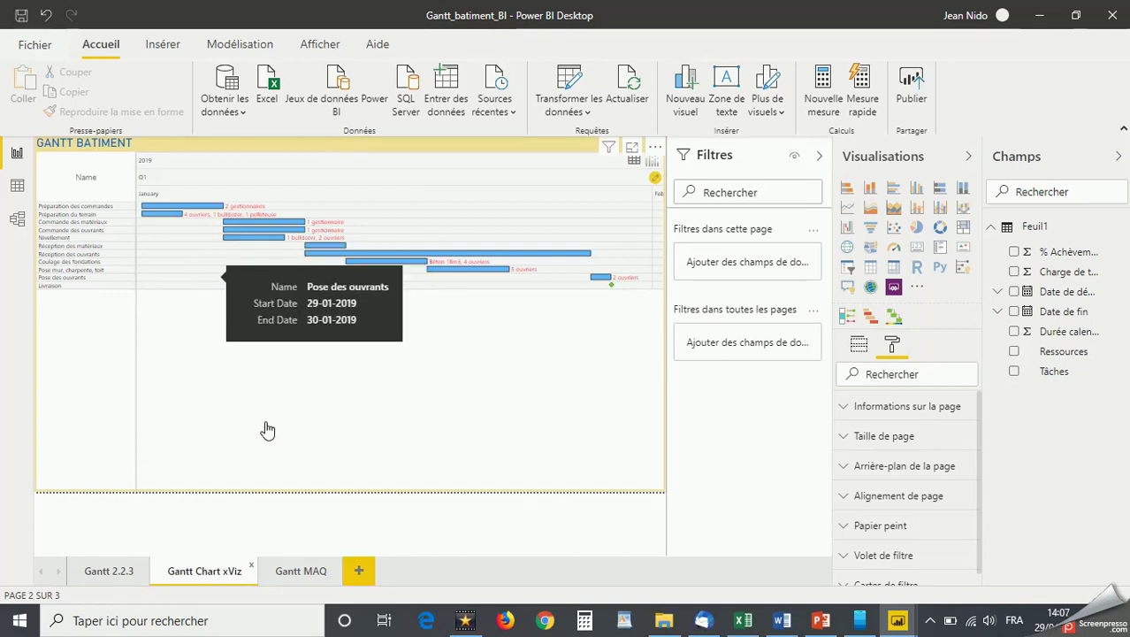
click(291, 573)
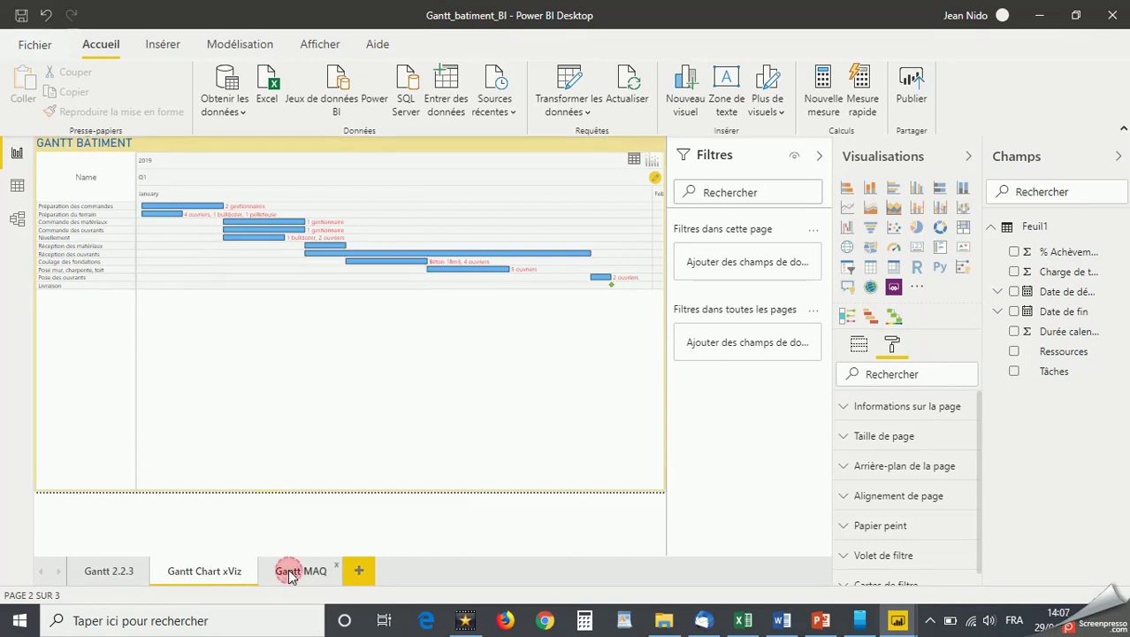